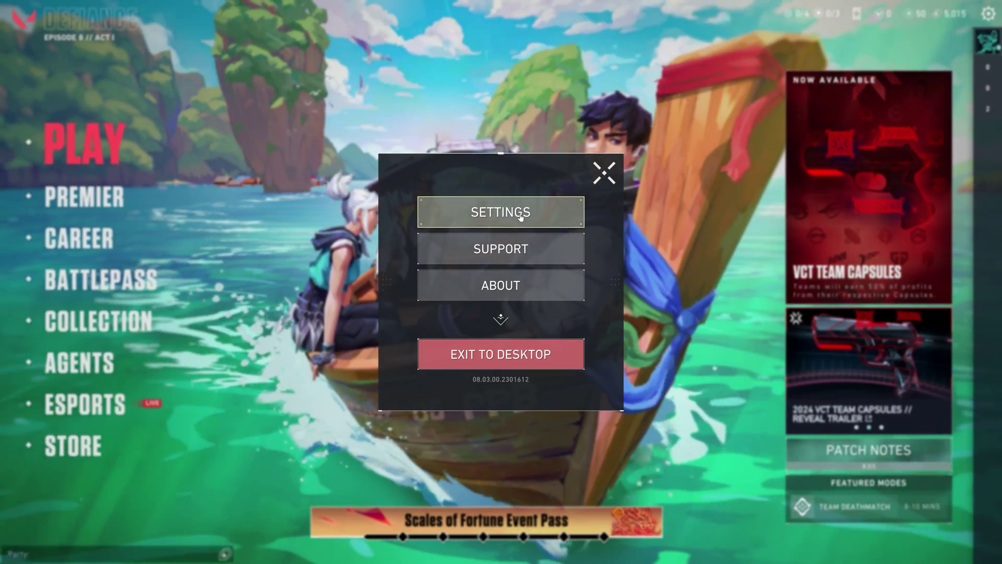
# Set Valorant's Network Buffering option to Moderate.
pyautogui.click(486, 214)
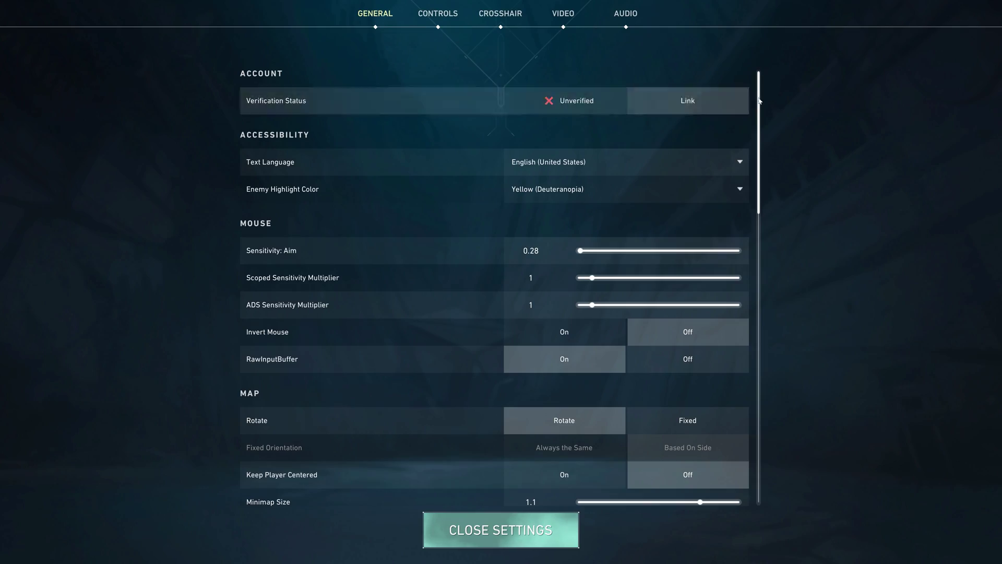
pyautogui.moveTo(795, 280); pyautogui.dragTo(792, 316)
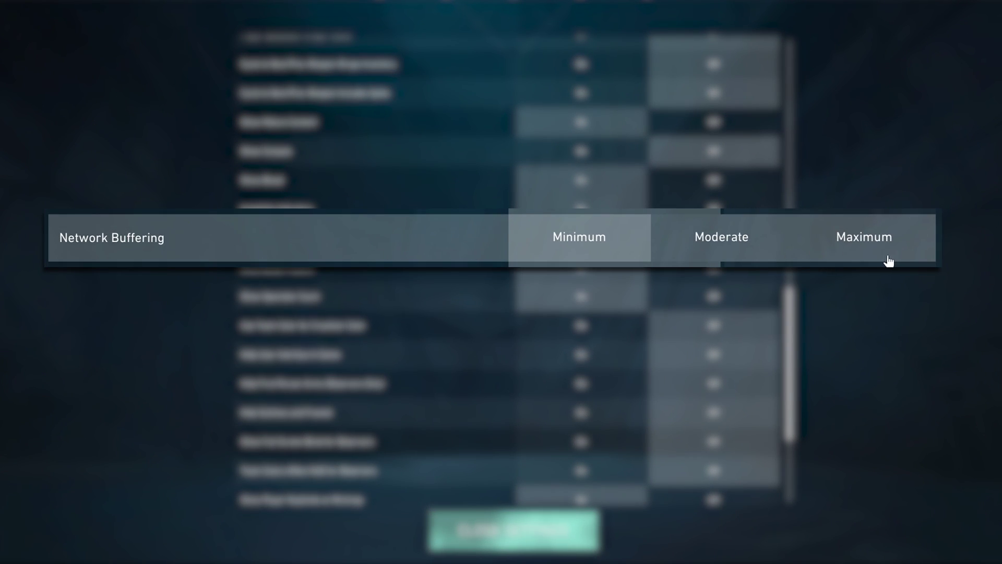
pyautogui.click(732, 238)
pyautogui.click(862, 237)
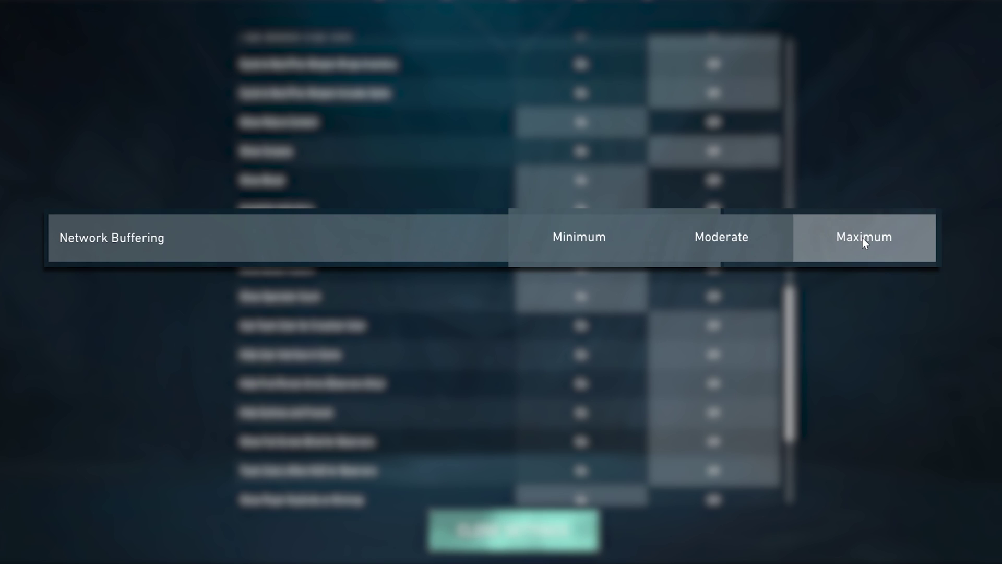
pyautogui.click(695, 246)
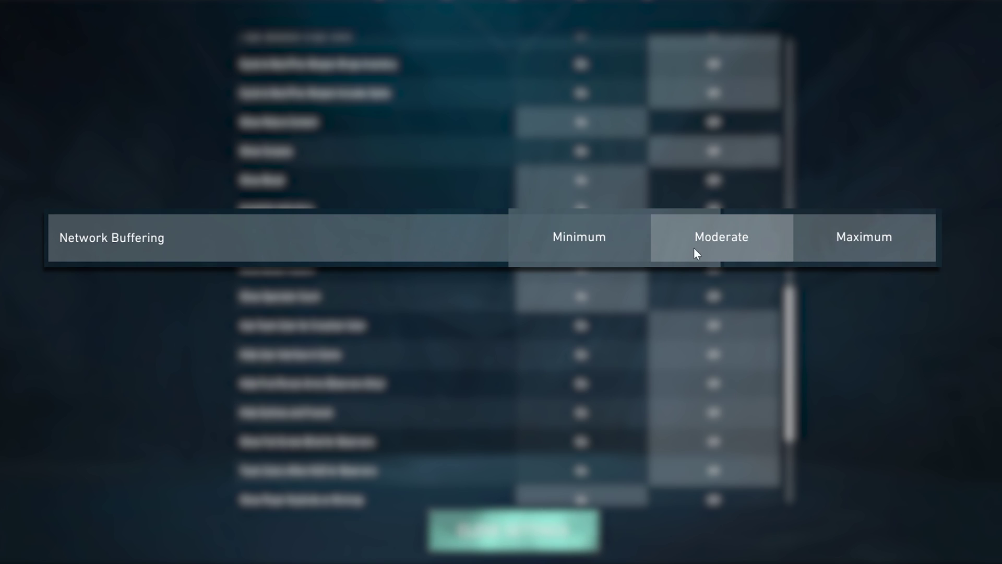
# Leave settings and exit Valorant to the desktop, confirming the exit.
pyautogui.press('Escape')
pyautogui.click(521, 356)
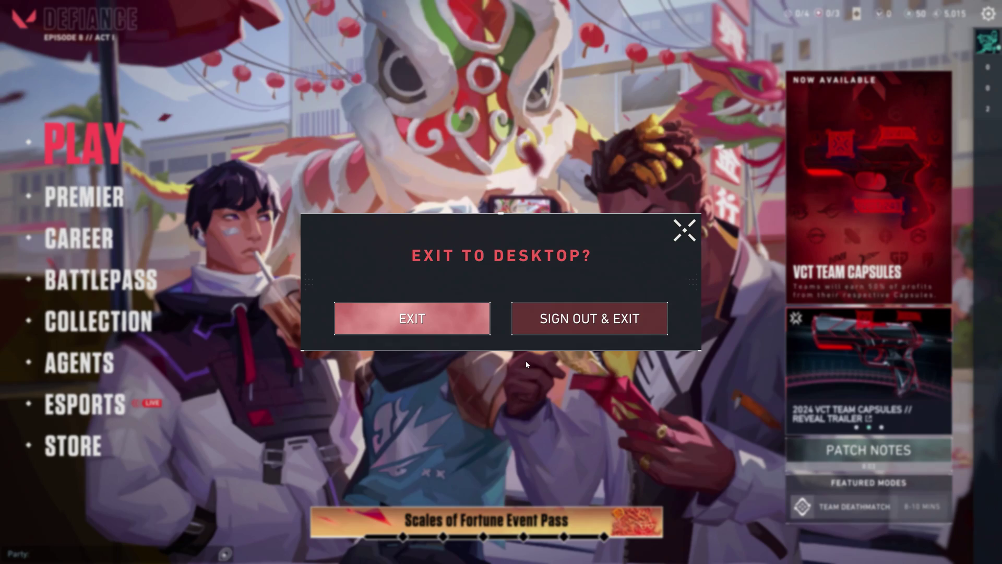
pyautogui.click(448, 331)
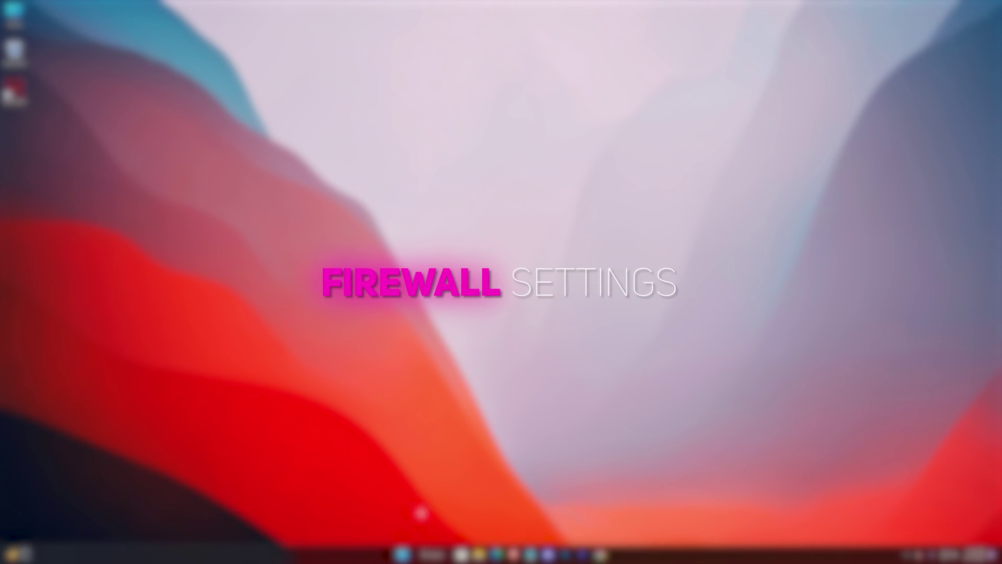
# Open the firewall's allowed apps list, unlock editing and start adding another app.
pyautogui.click(403, 553)
pyautogui.write('al')
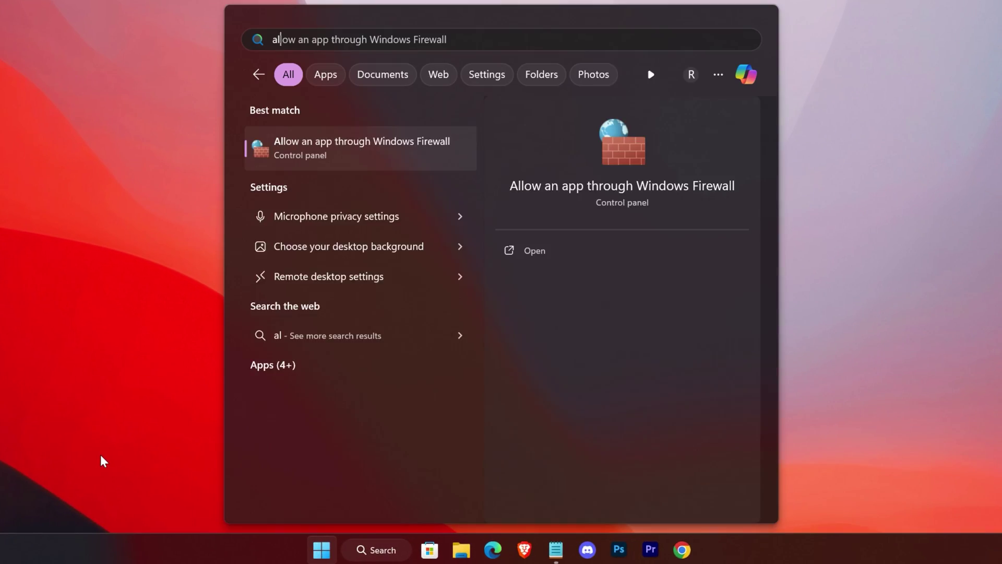
pyautogui.write('low an app')
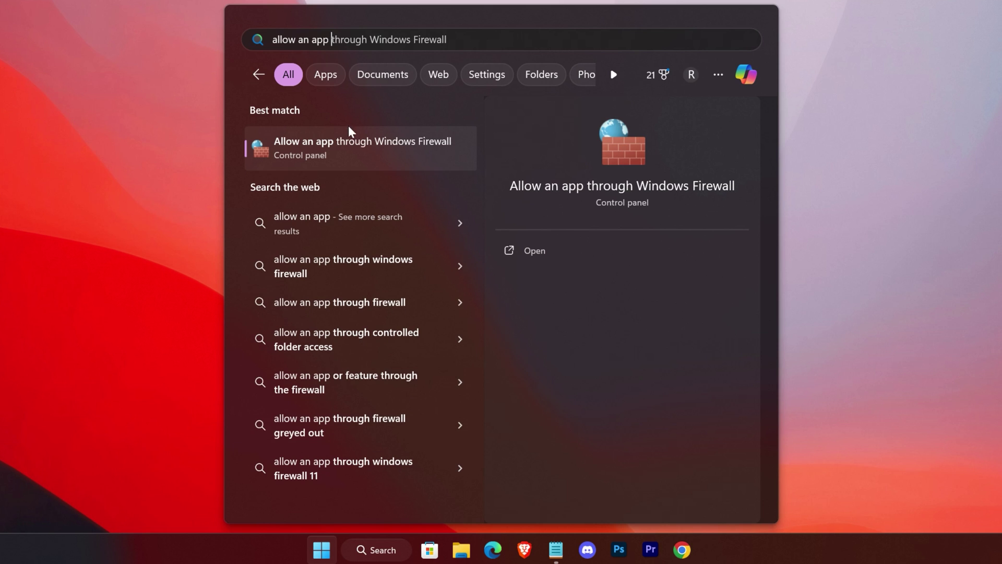
pyautogui.click(327, 155)
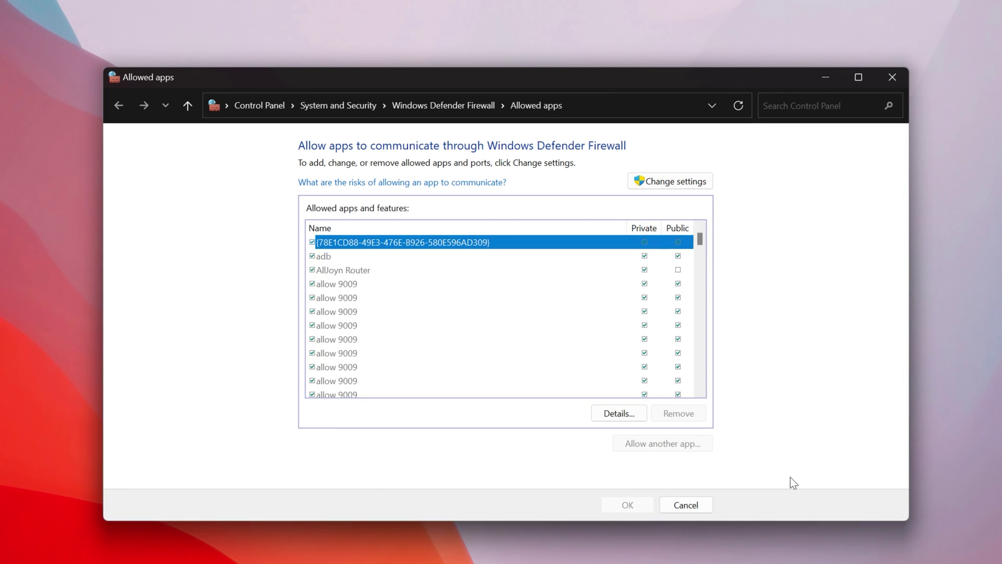
pyautogui.click(668, 183)
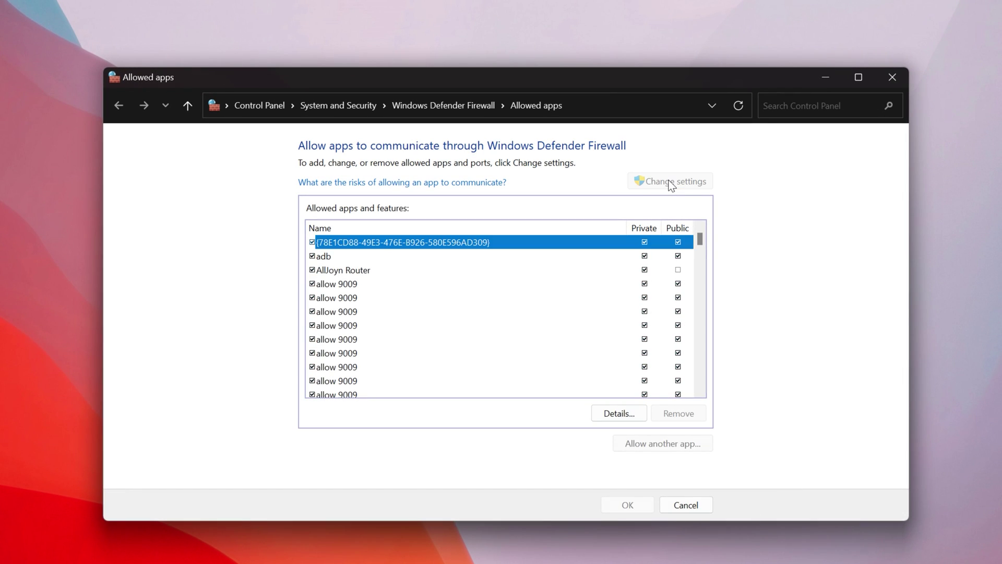
pyautogui.click(635, 443)
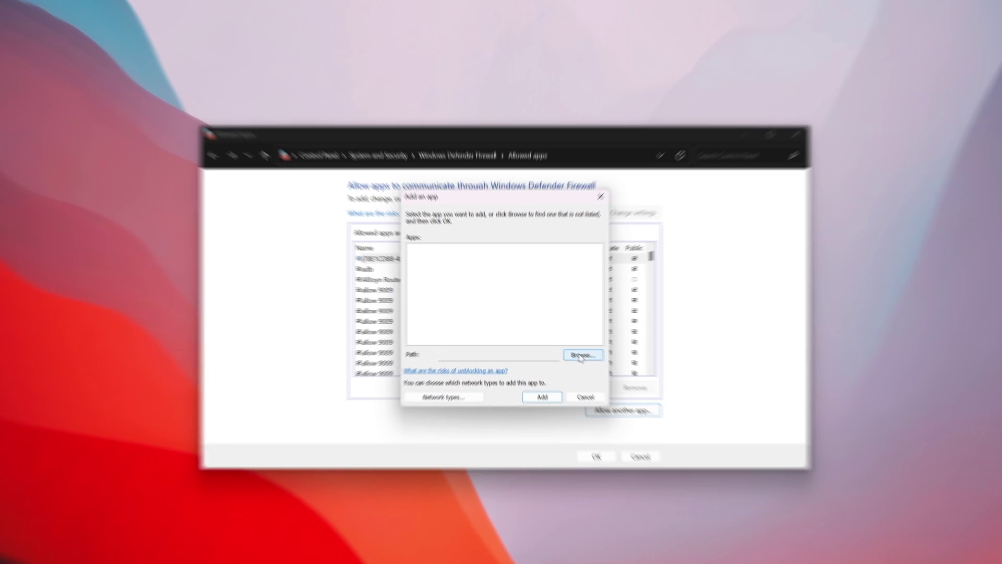
pyautogui.click(580, 357)
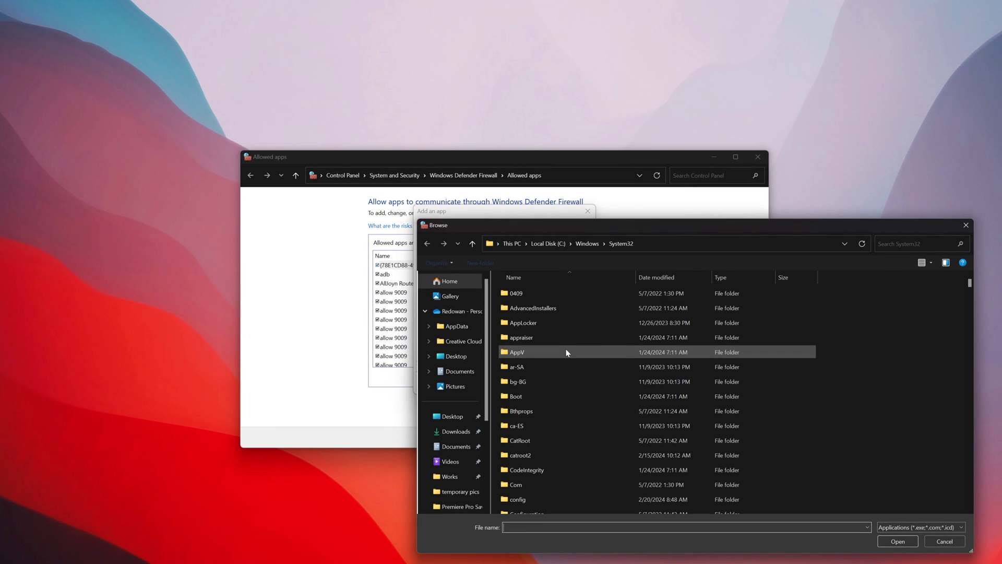
pyautogui.scroll(-3, 443, 438)
# Add RiotClientServices.exe from D:\Games\Riot Games\Riot Client as an allowed app and save.
pyautogui.doubleClick(520, 338)
pyautogui.doubleClick(531, 425)
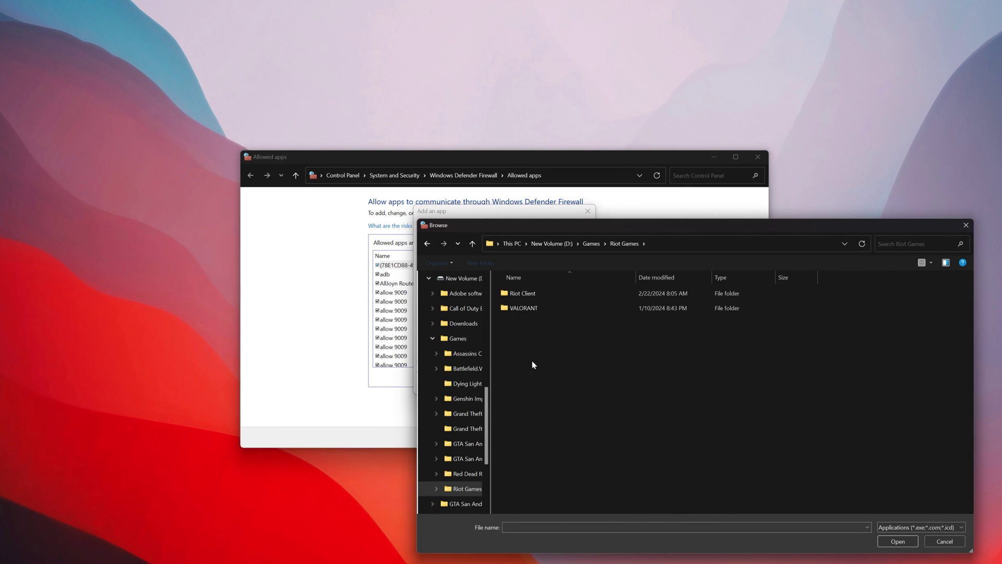
pyautogui.doubleClick(522, 293)
pyautogui.click(532, 353)
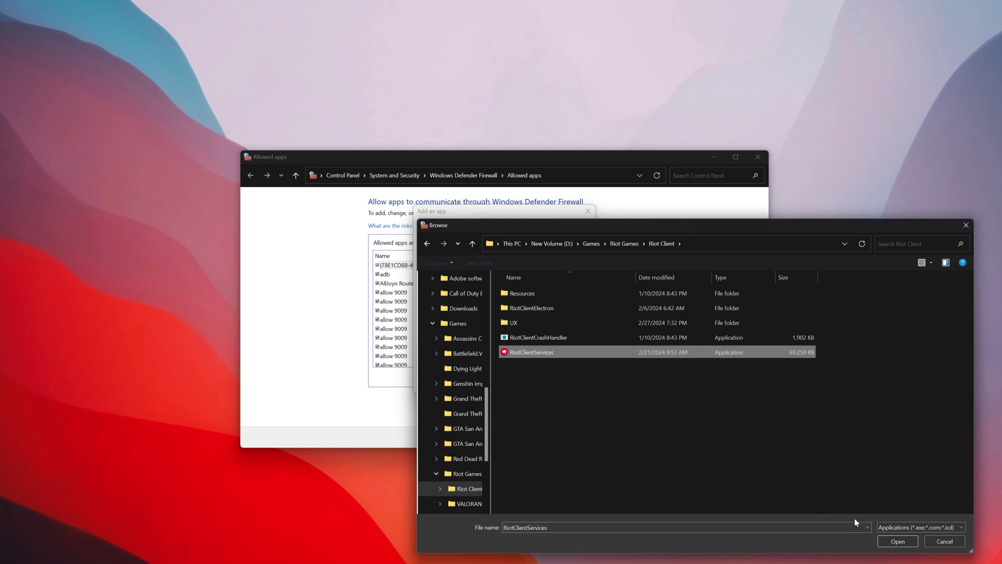
pyautogui.click(897, 541)
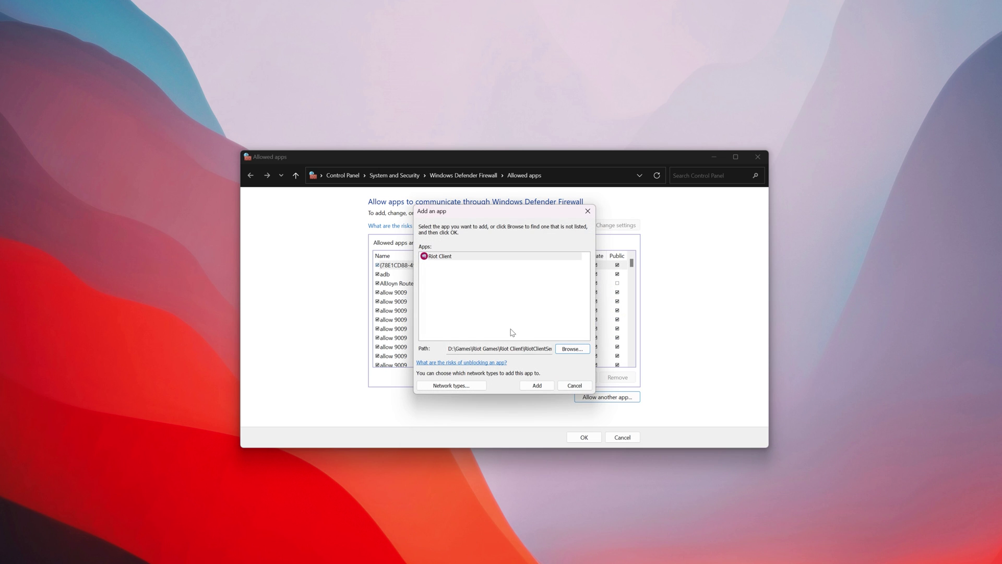
pyautogui.click(536, 387)
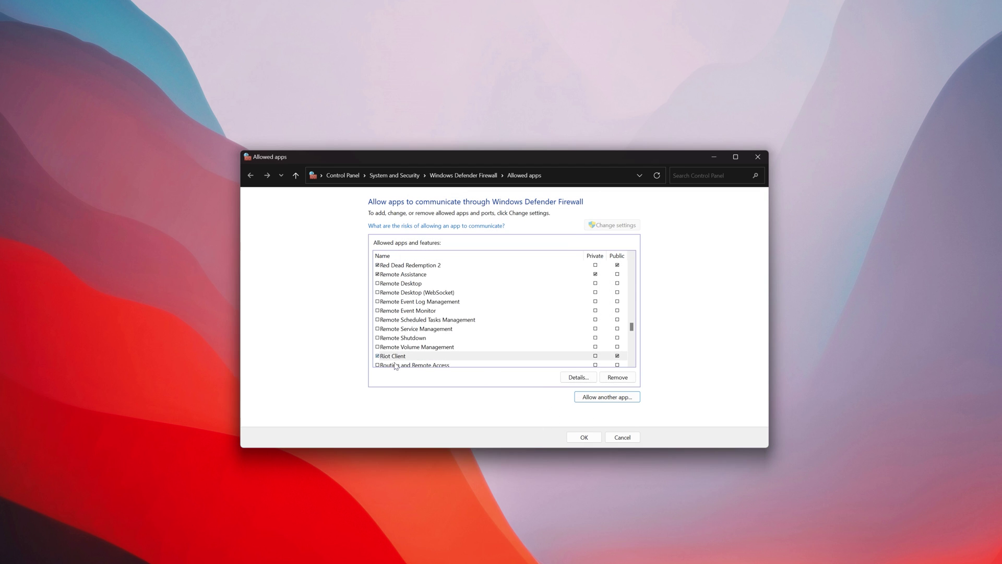
pyautogui.click(575, 439)
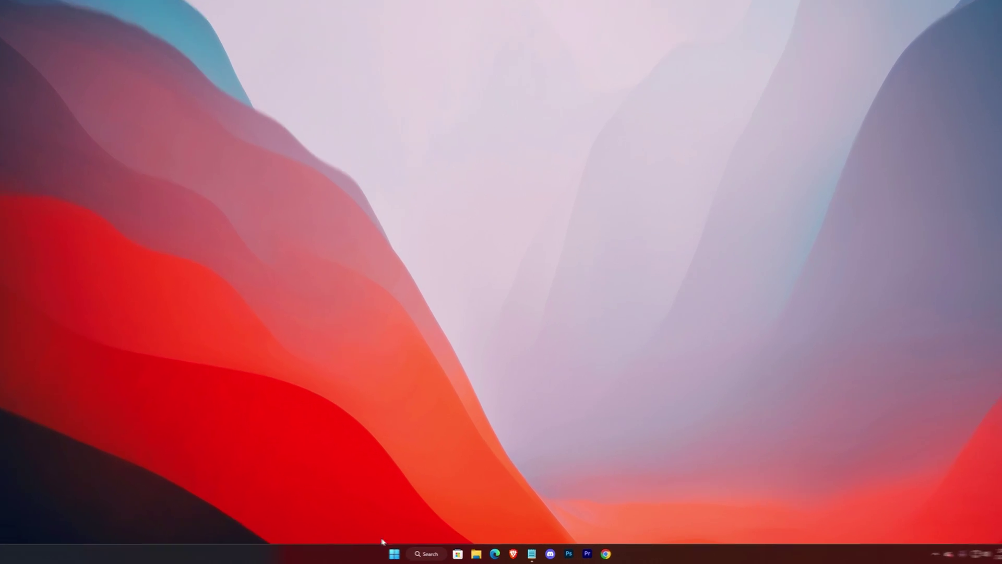
# Open the Windows Update settings page from search and run Check for updates.
pyautogui.press('super')
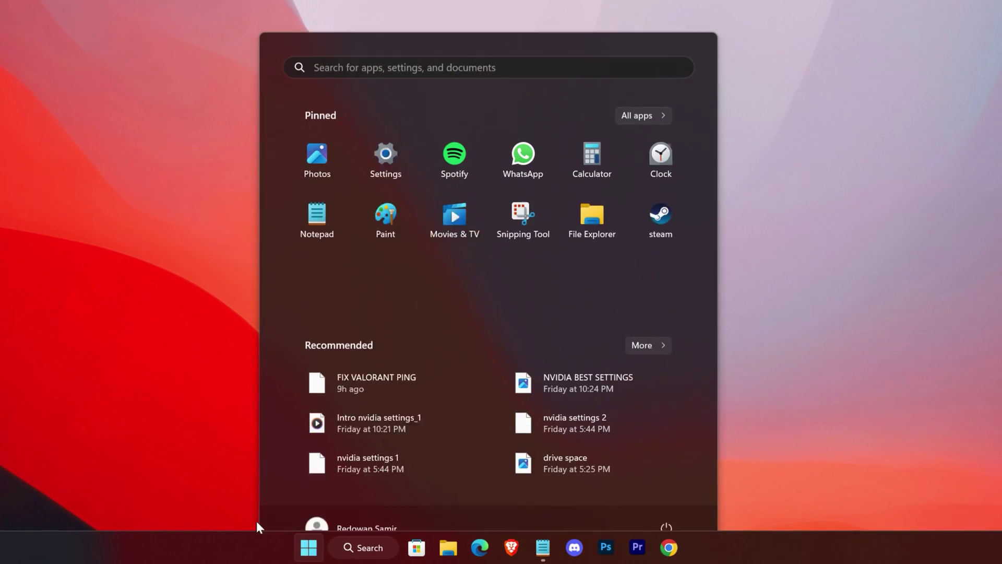
pyautogui.write('windows update')
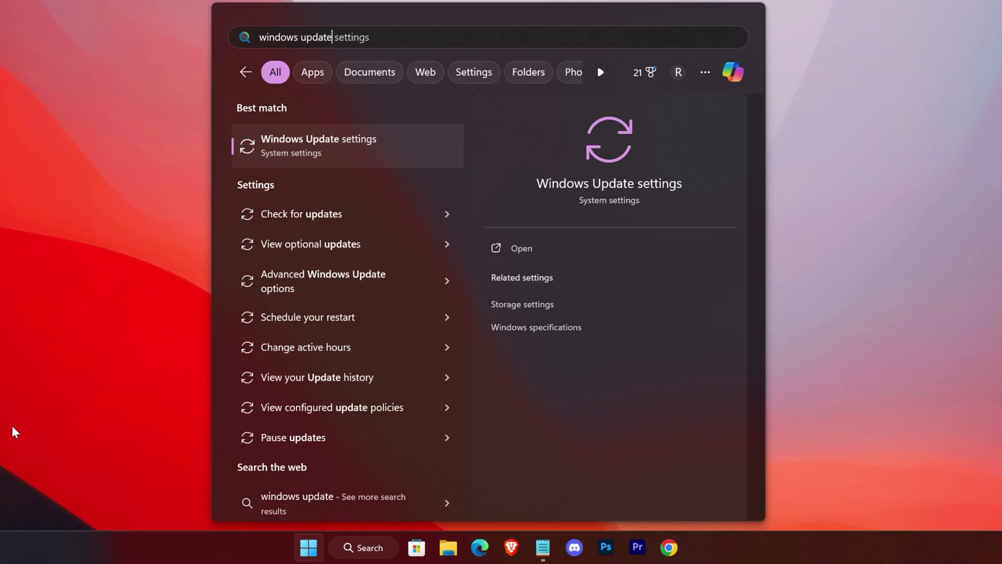
pyautogui.press('Return')
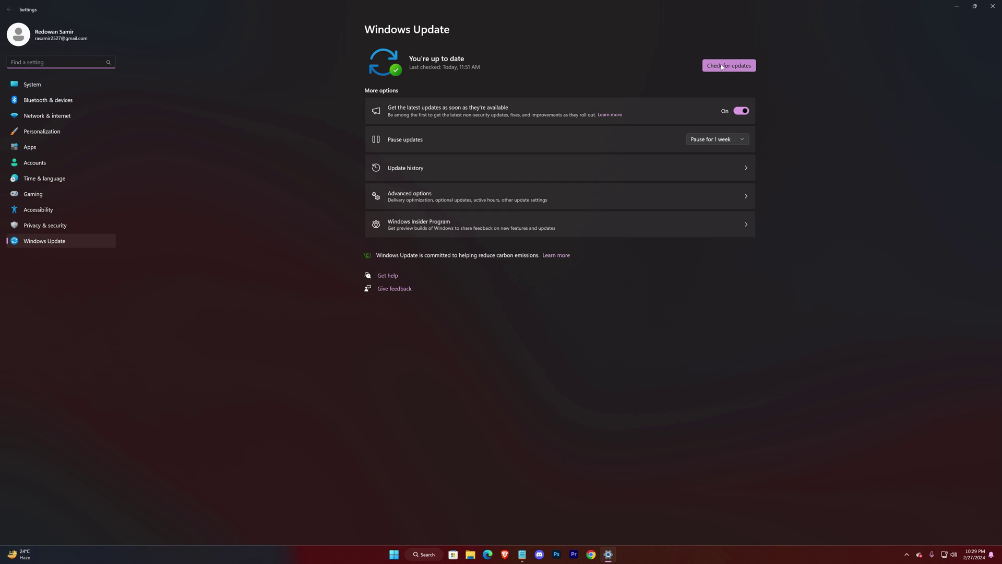
pyautogui.click(723, 70)
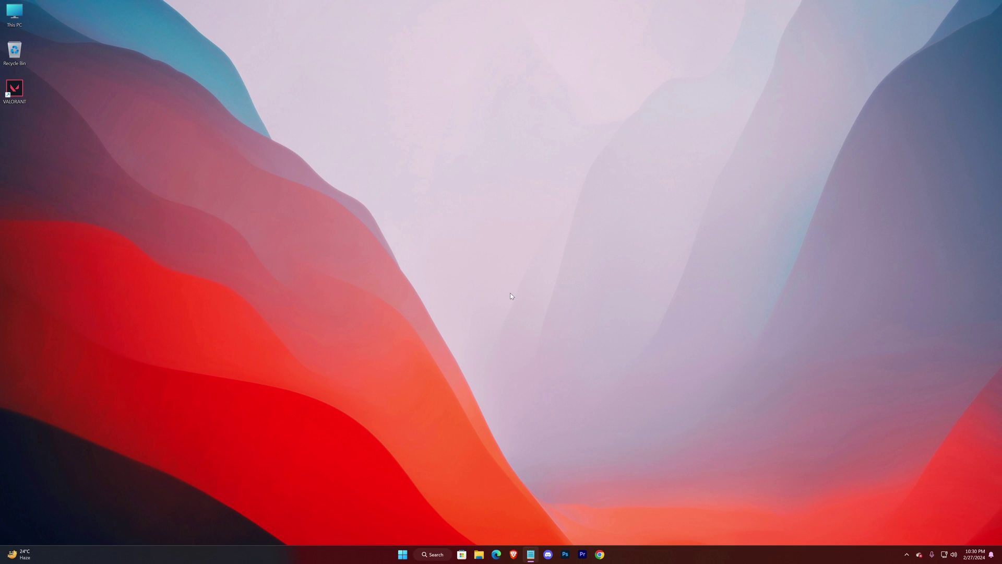
# Launch services.msc and open the Windows Update service's properties.
pyautogui.press('super+r')
pyautogui.write('ser')
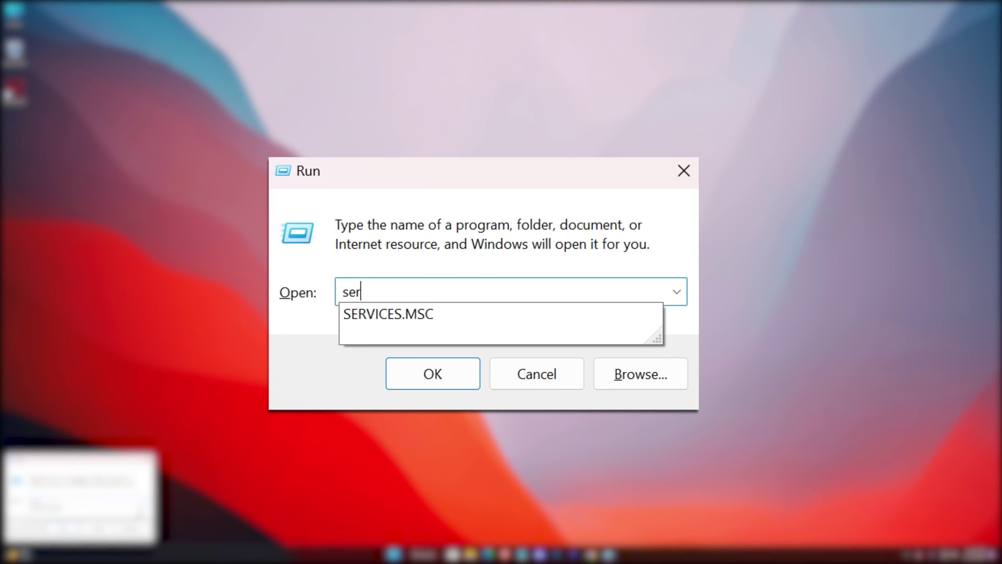
pyautogui.write('ces.ms')
pyautogui.press('Return')
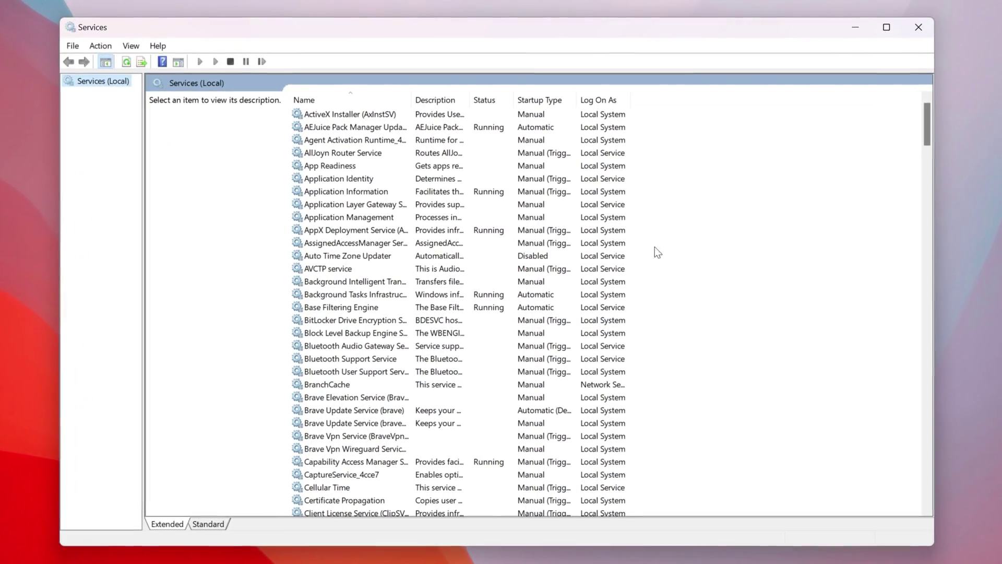
pyautogui.moveTo(928, 126); pyautogui.dragTo(934, 497)
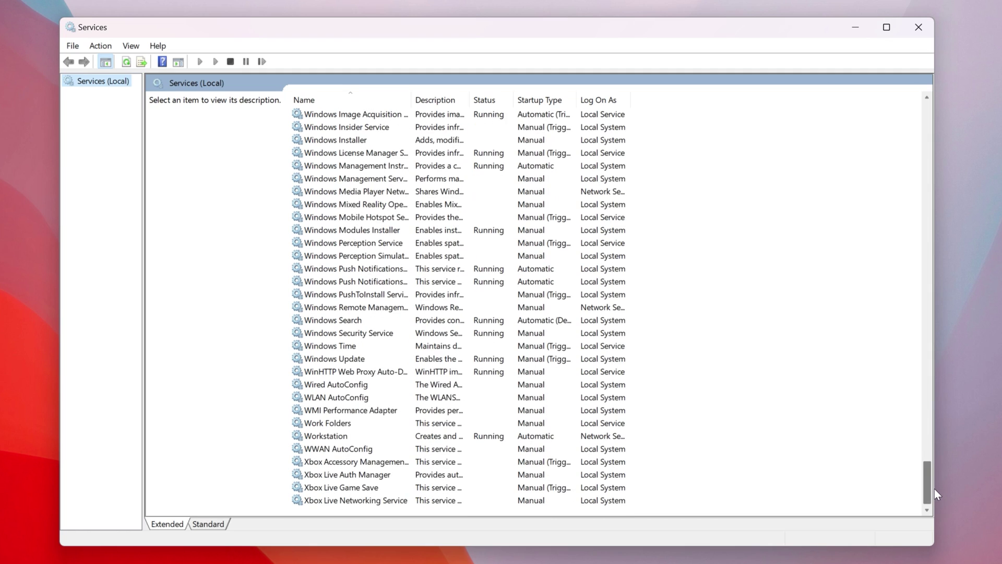
pyautogui.click(335, 359)
pyautogui.rightClick(336, 360)
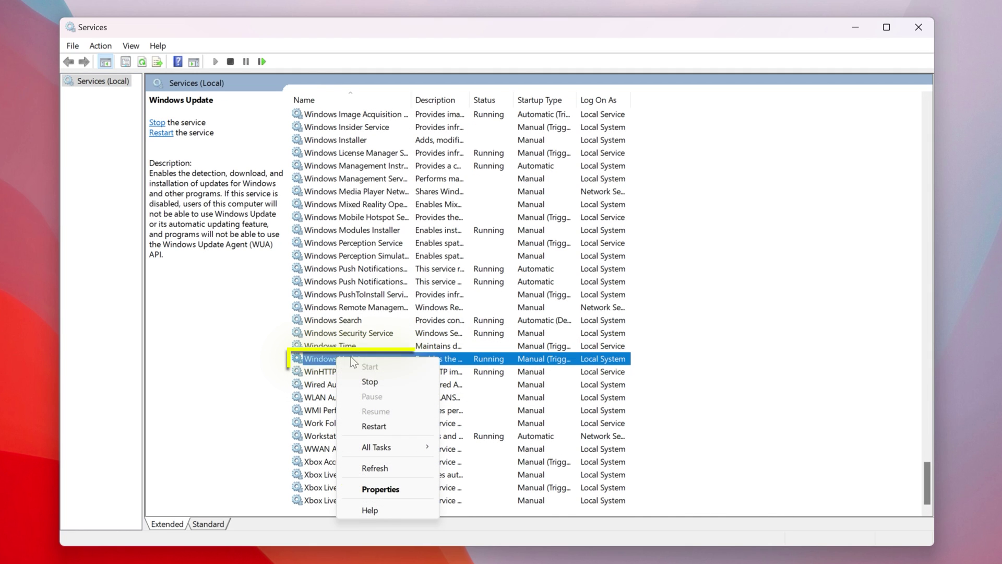
pyautogui.click(387, 490)
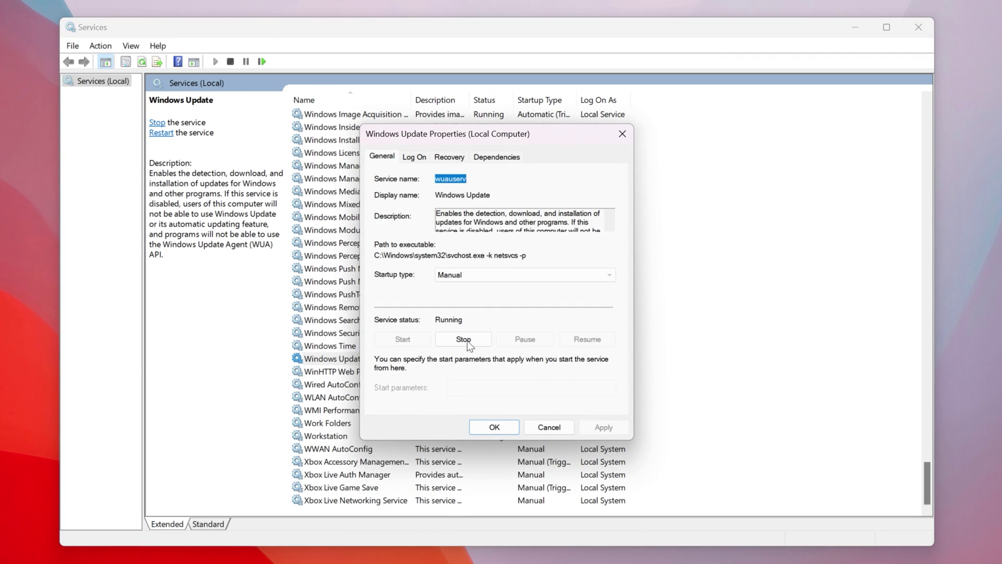
# Set Windows Update's startup type to Disabled, stop the service, and apply.
pyautogui.click(519, 276)
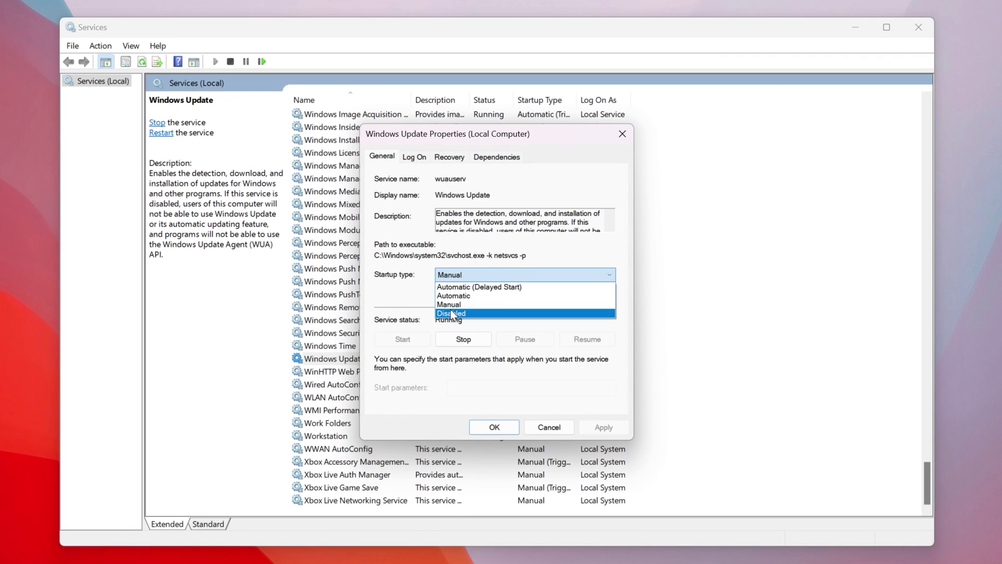
pyautogui.click(451, 314)
pyautogui.click(453, 341)
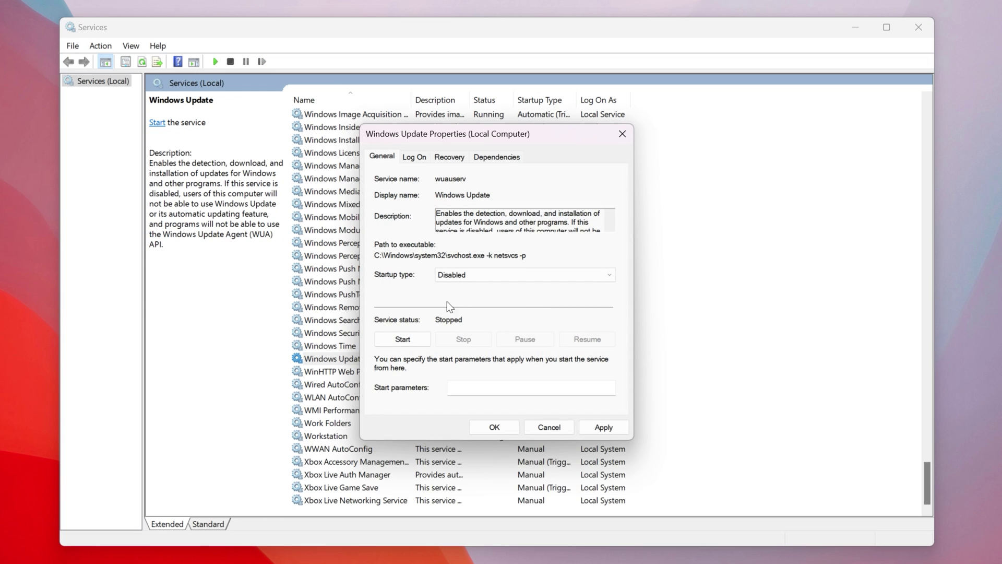
pyautogui.click(605, 426)
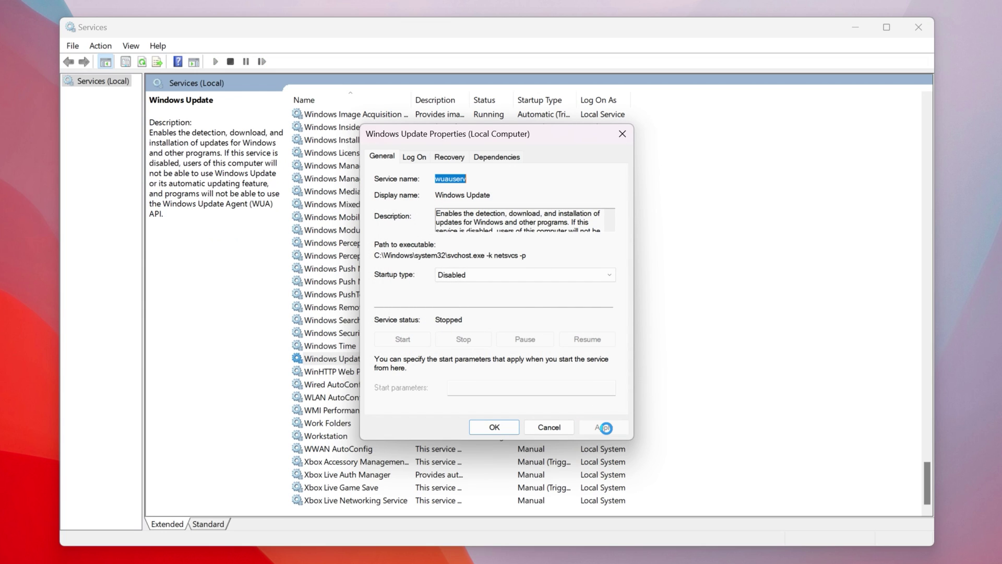
pyautogui.click(494, 427)
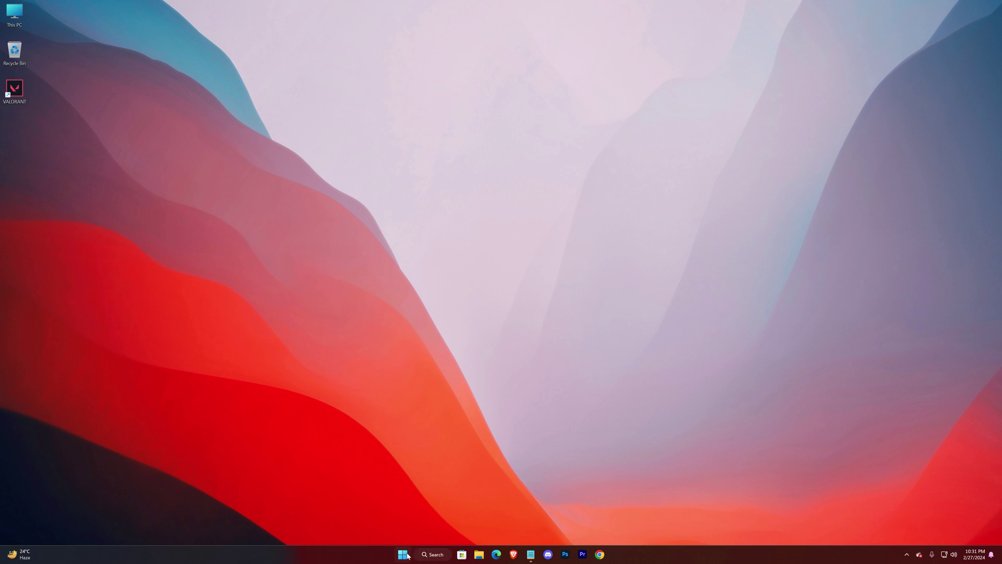
# Ping 1.1.1.1 and 8.8.8.8 from an administrator Command Prompt, then close it.
pyautogui.click(403, 554)
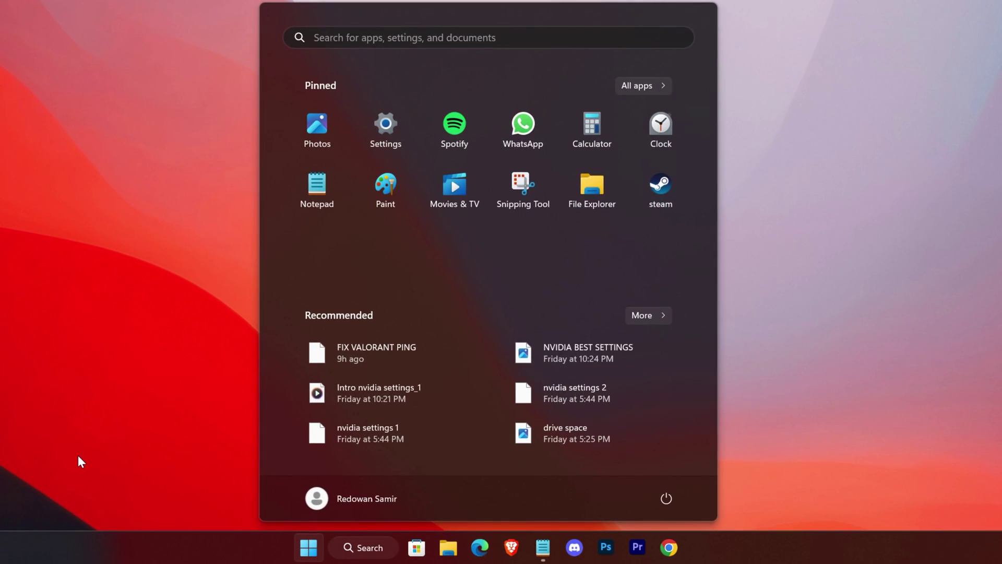
pyautogui.write('cmd')
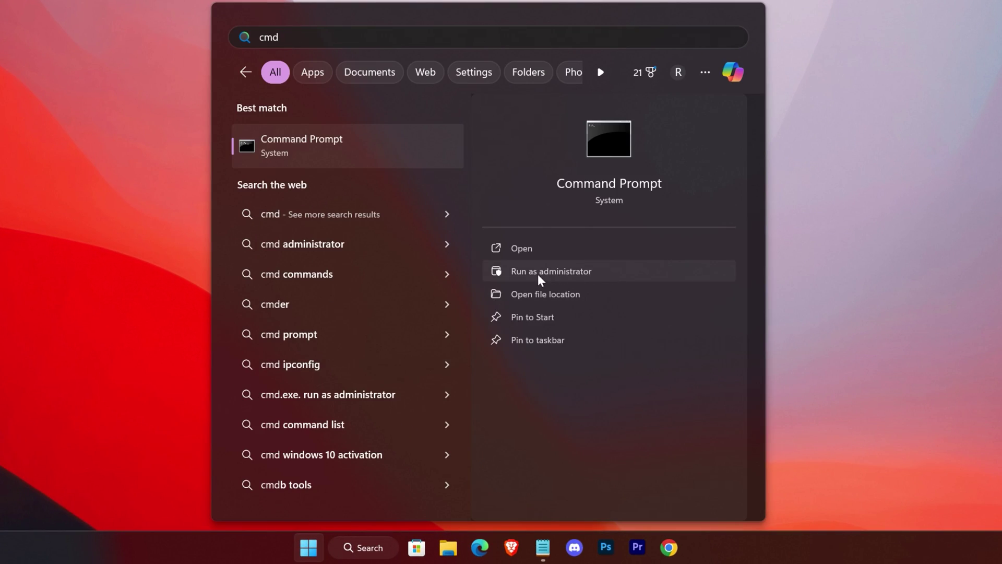
pyautogui.click(538, 274)
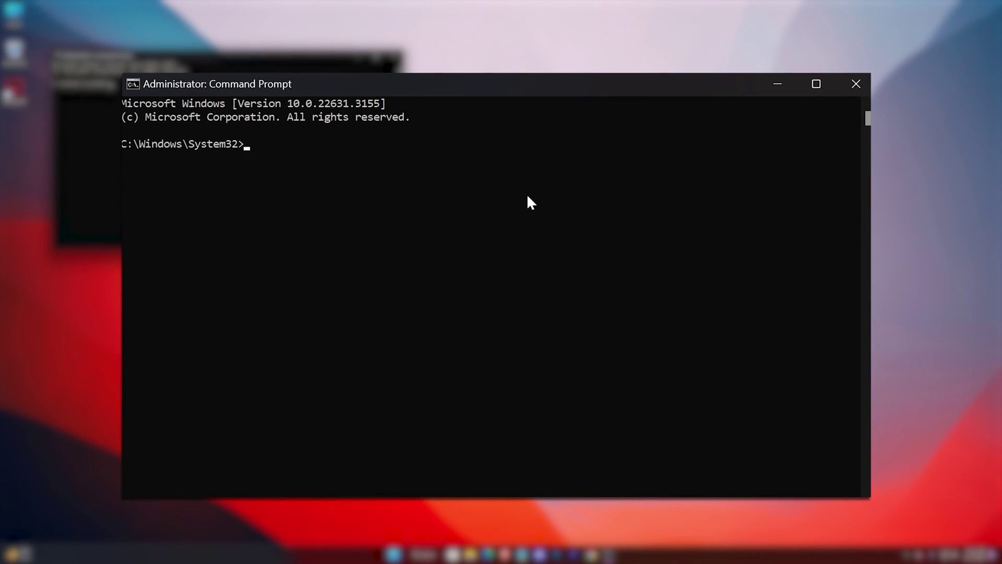
pyautogui.write('ping 1')
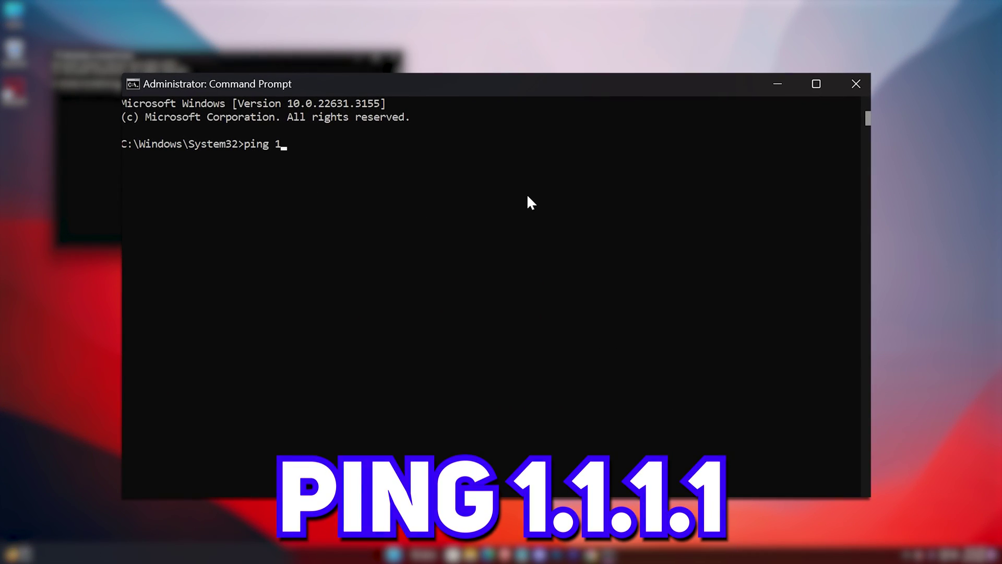
pyautogui.write('.1.1.1')
pyautogui.press('Return')
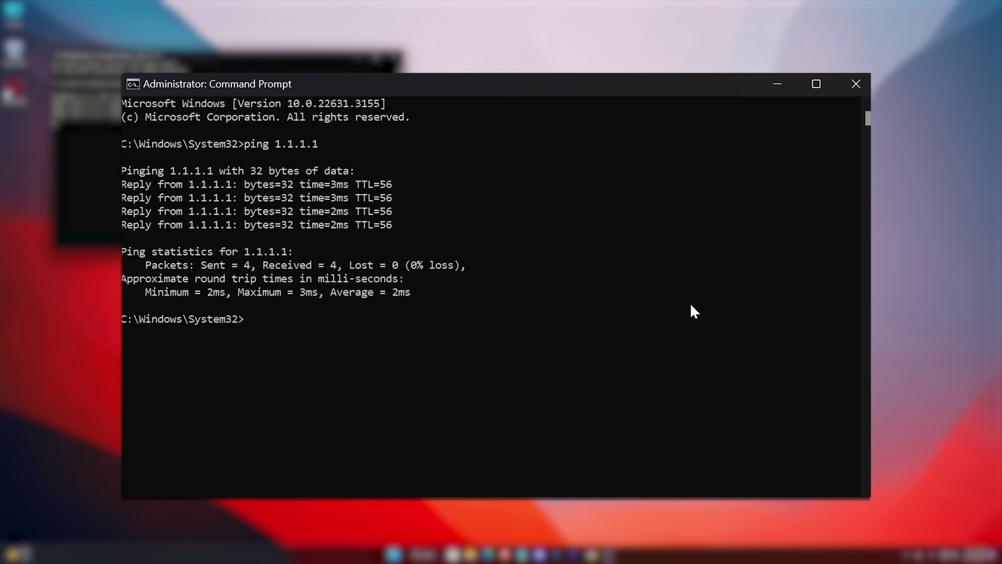
pyautogui.write('pin')
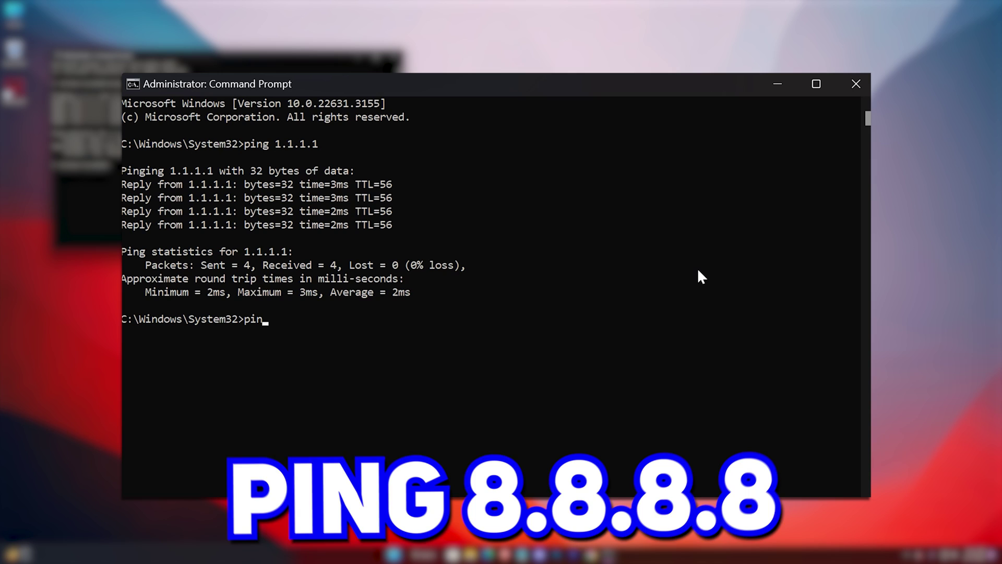
pyautogui.write('g 8.8.8.8')
pyautogui.press('Return')
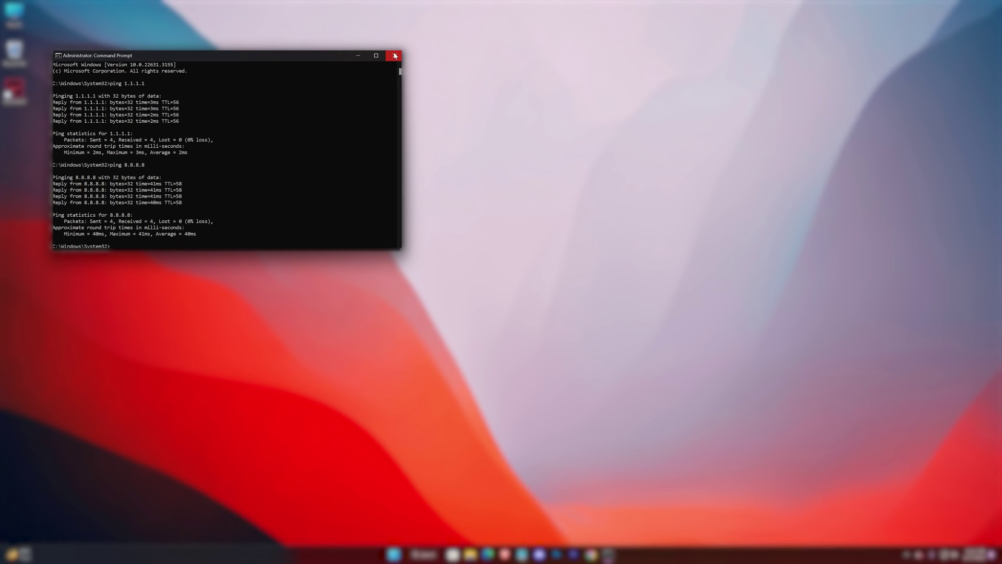
pyautogui.click(394, 53)
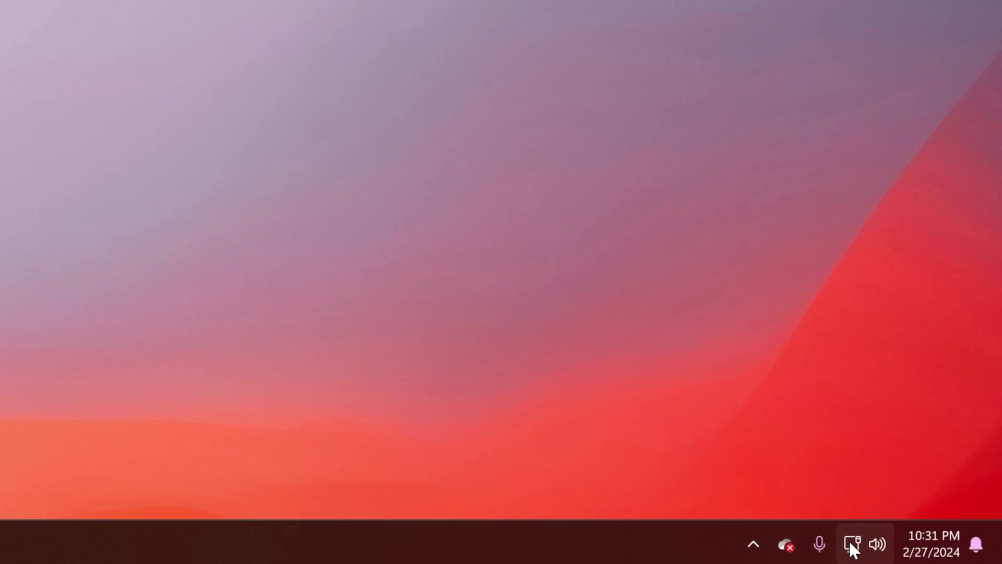
# From the network tray icon, reach Advanced network settings and expand the Ethernet adapter card.
pyautogui.rightClick(943, 554)
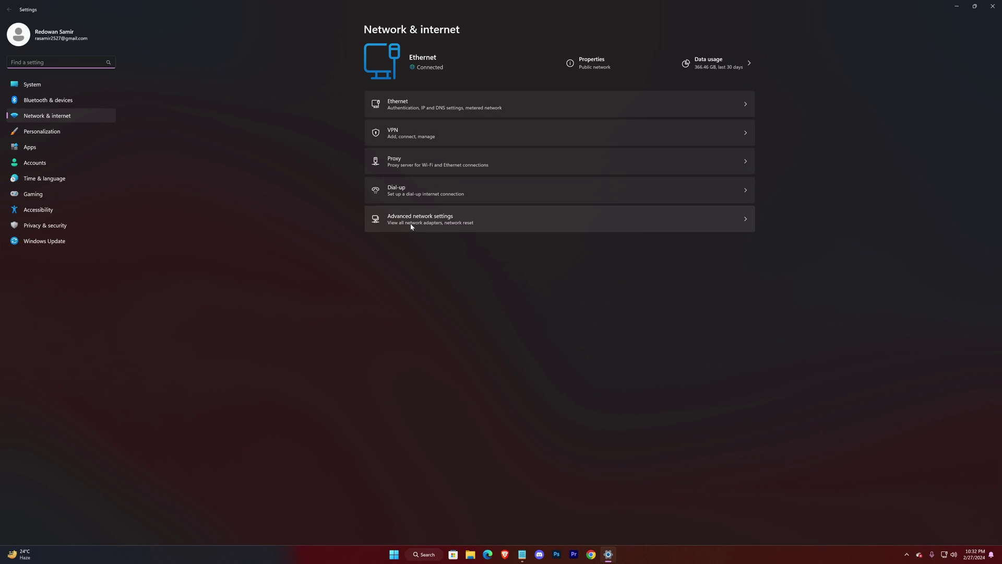
pyautogui.click(501, 229)
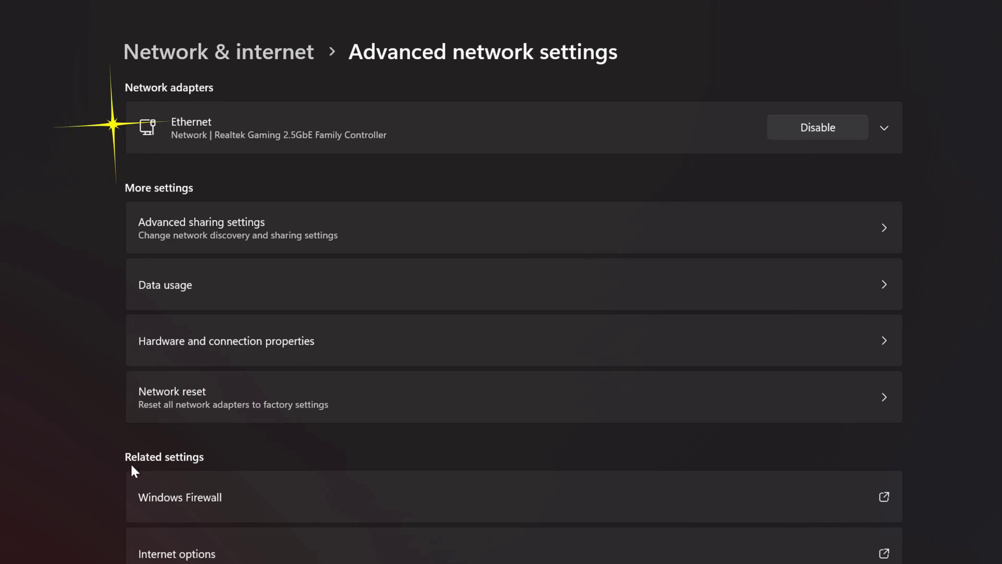
pyautogui.click(615, 124)
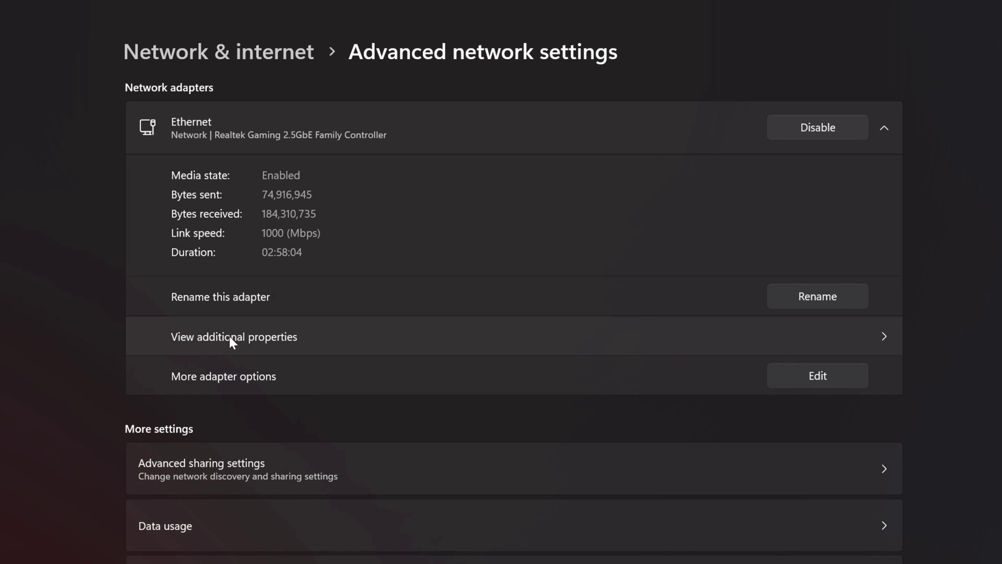
# Give the Ethernet adapter's IPv4 manual DNS servers: 8.8.8.8 preferred, 8.8.4.4 alternate.
pyautogui.click(809, 380)
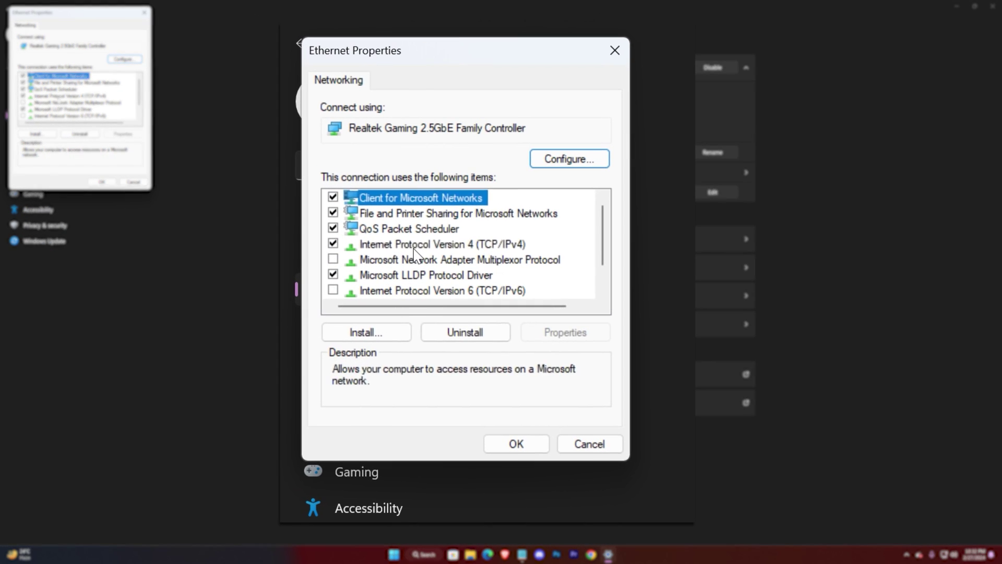
pyautogui.click(34, 97)
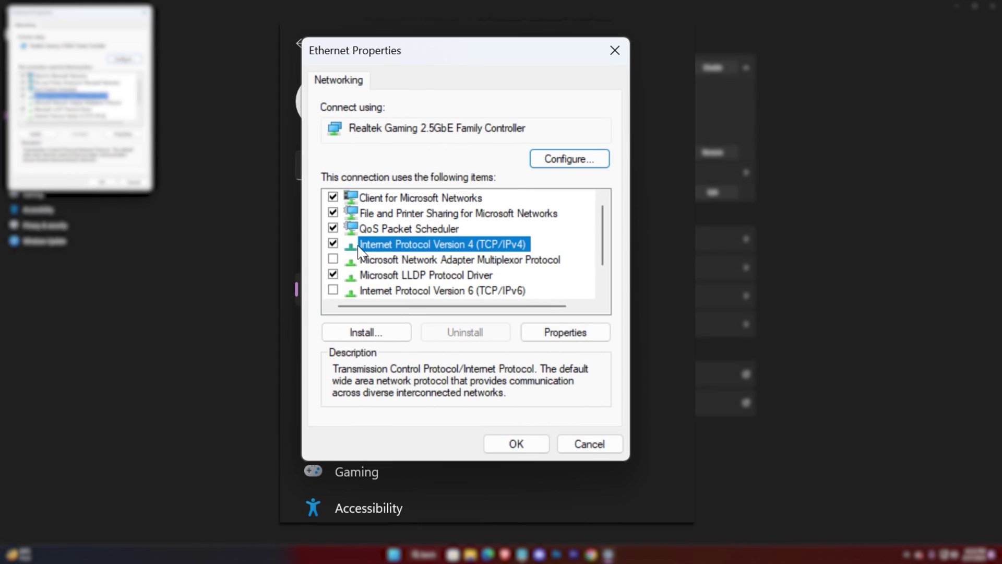
pyautogui.click(558, 338)
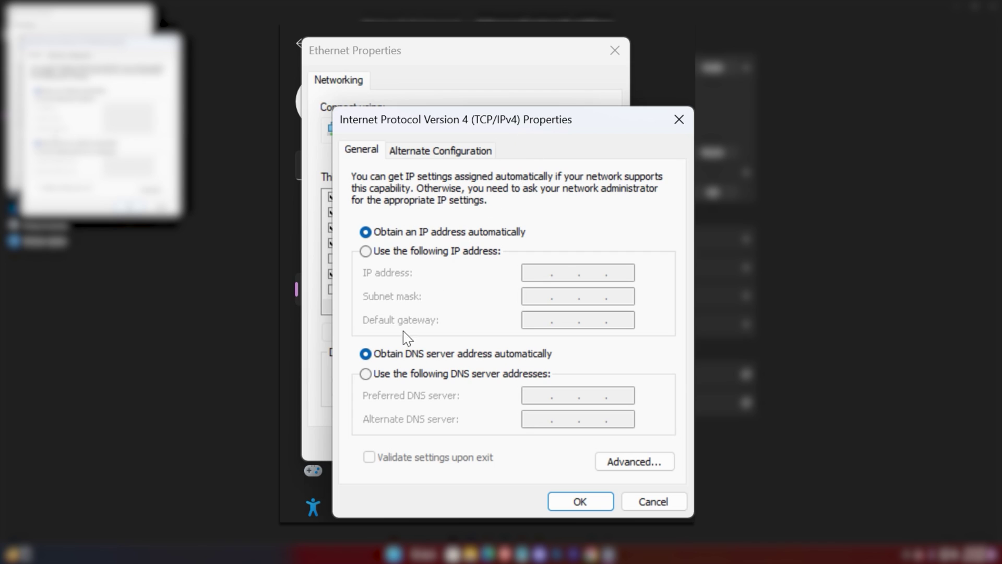
pyautogui.click(367, 376)
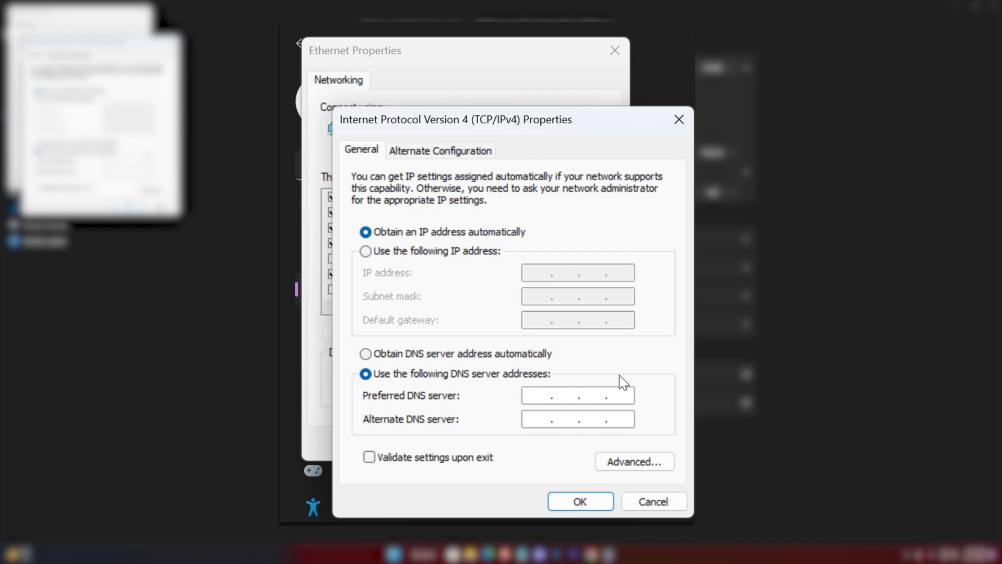
pyautogui.write('1.1.1')
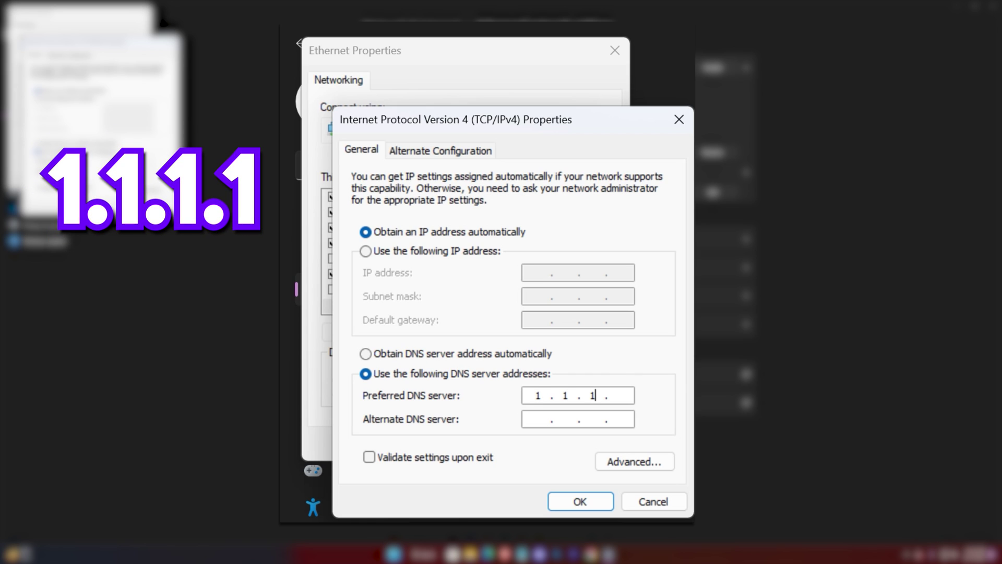
pyautogui.write('.1')
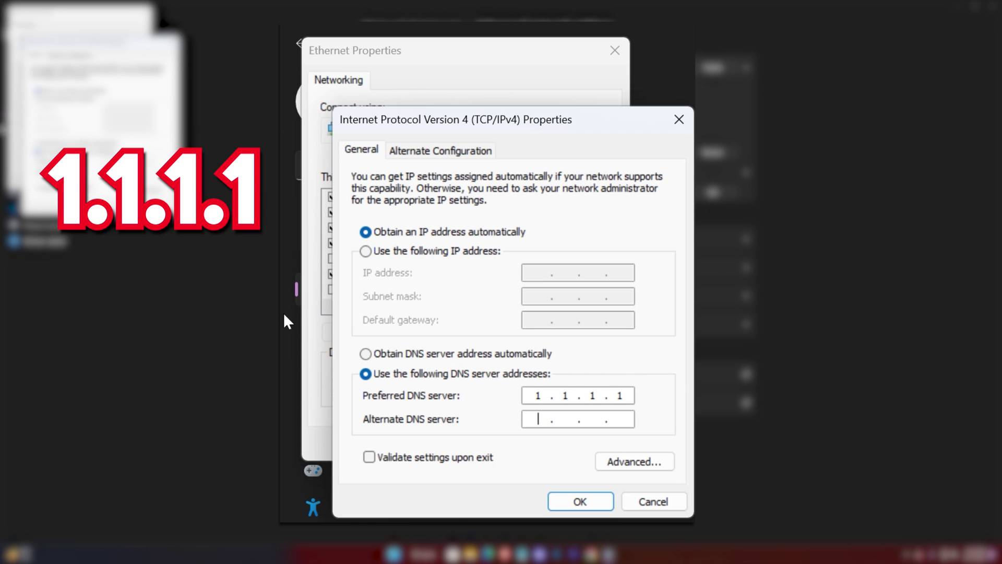
pyautogui.write('1.0..')
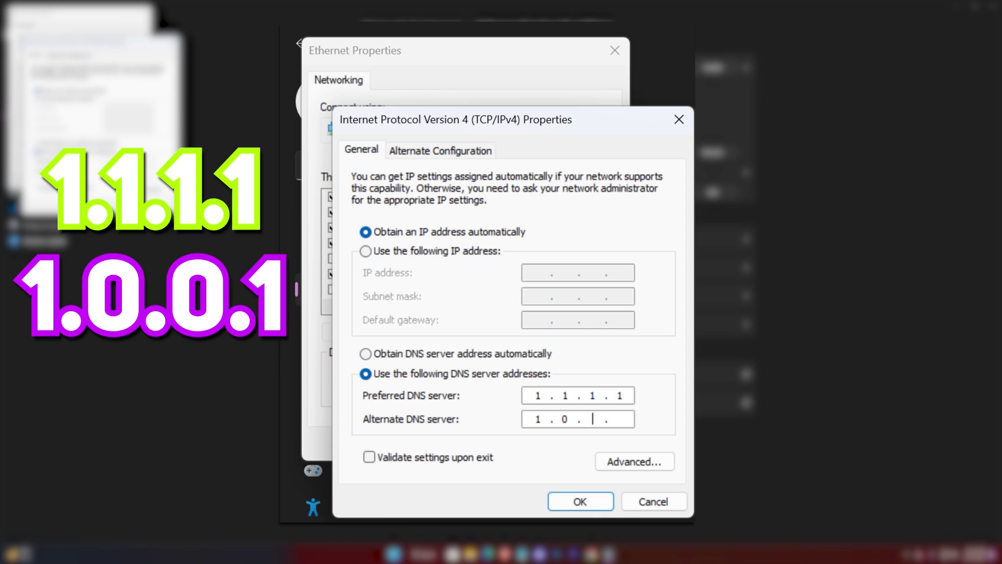
pyautogui.write('0')
pyautogui.write('8')
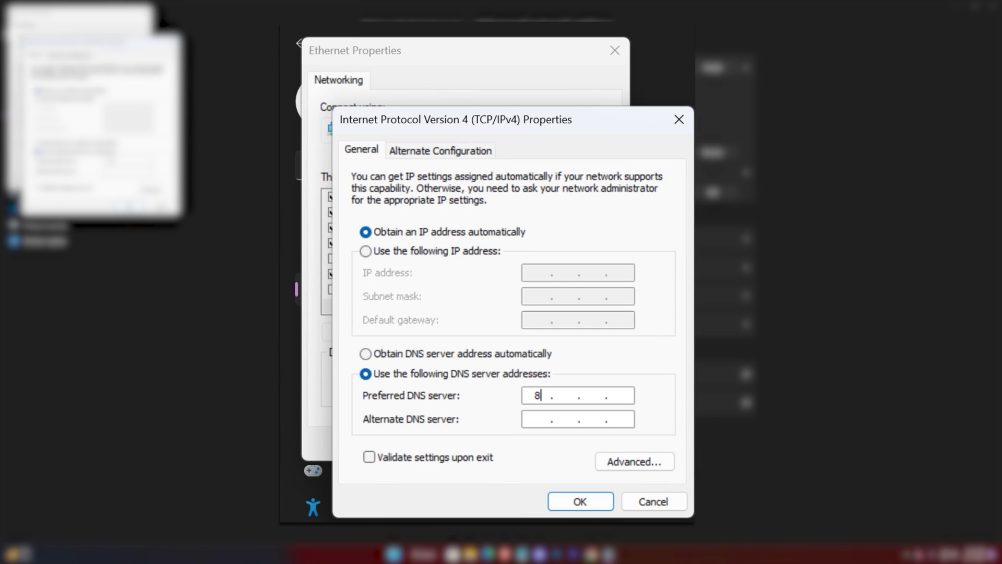
pyautogui.write('.8')
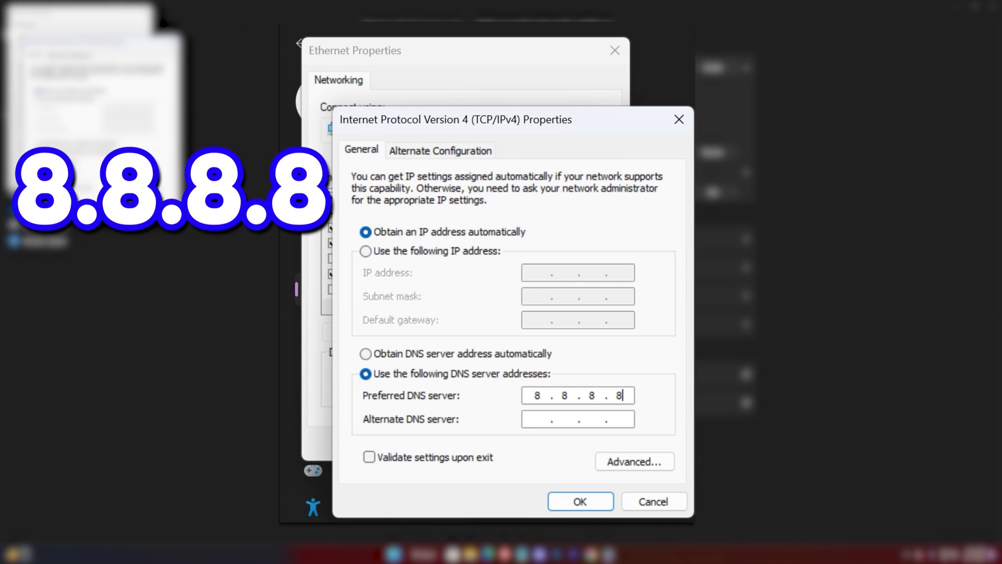
pyautogui.click(542, 417)
pyautogui.write('8.8.')
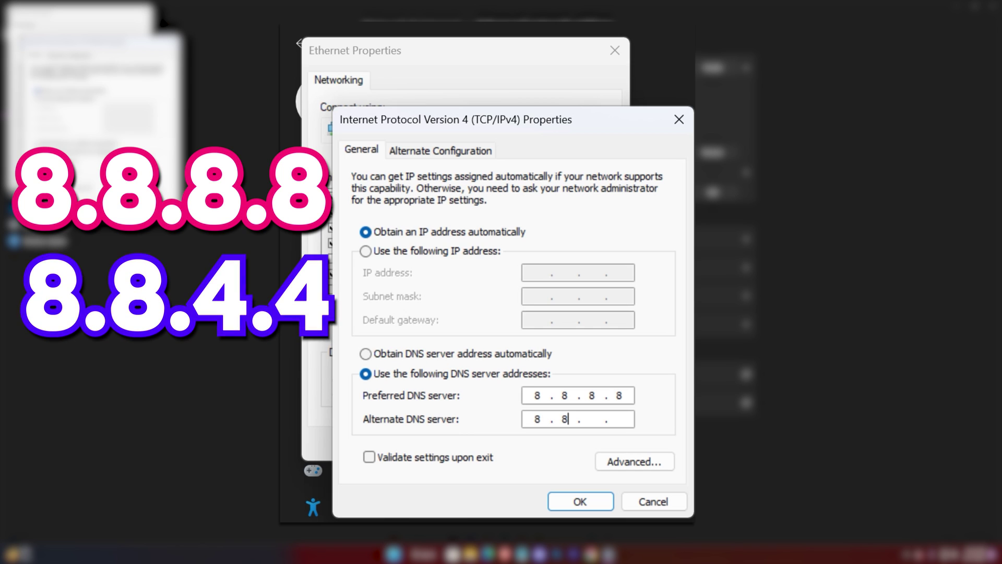
pyautogui.write('4.4')
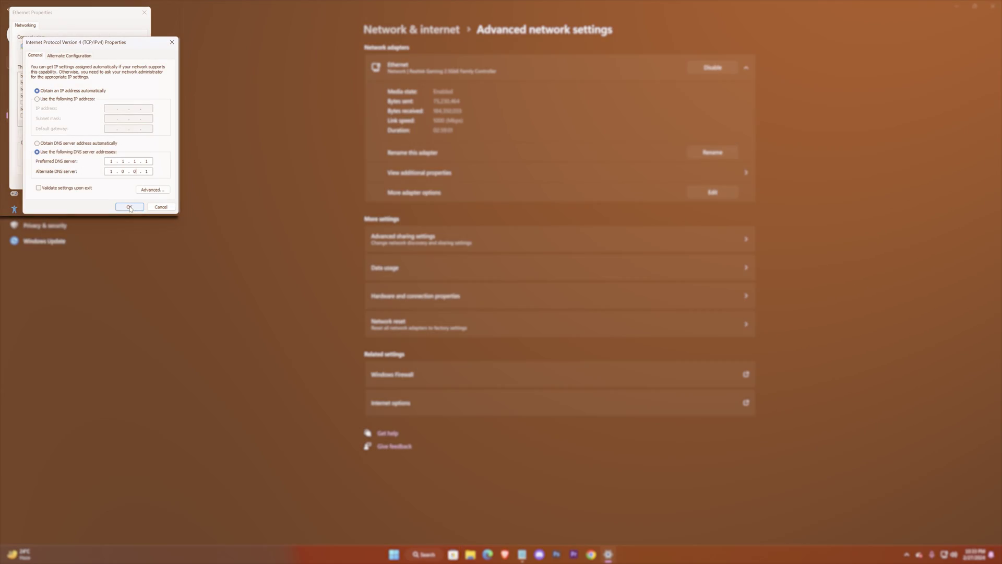
pyautogui.click(128, 204)
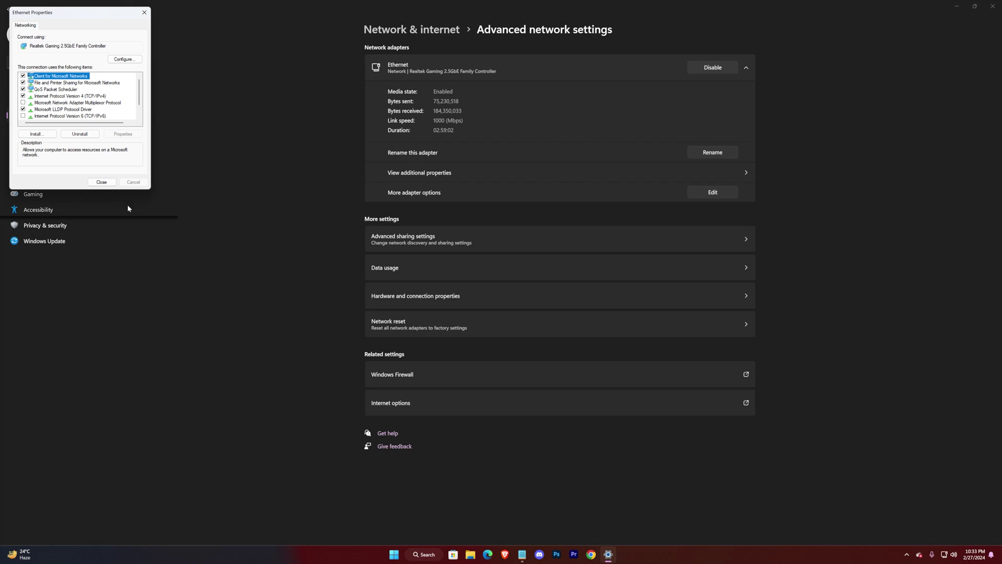
# Close Settings, open Device Manager and right-click the Realtek Gaming 2.5GbE Family Controller.
pyautogui.click(101, 182)
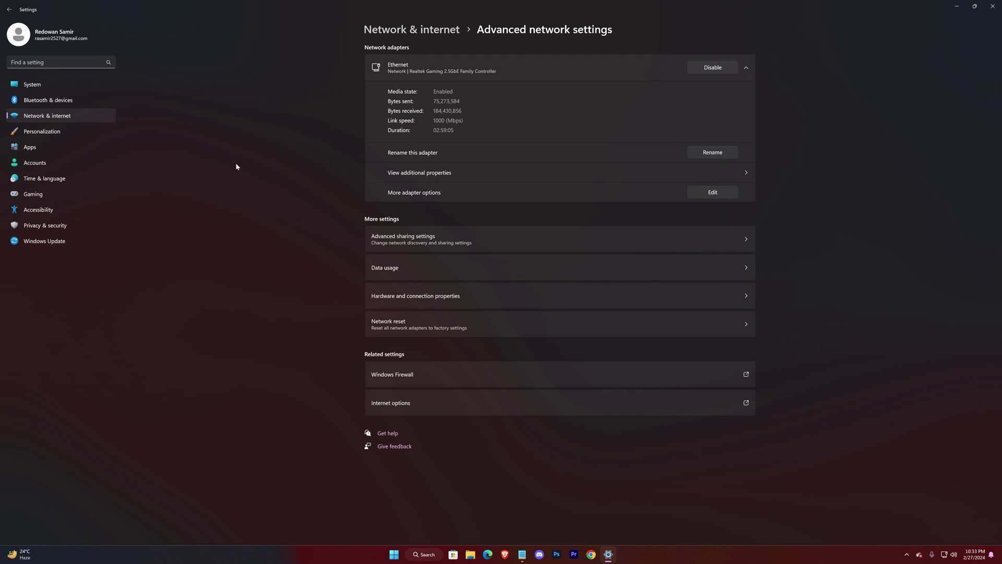
pyautogui.click(993, 6)
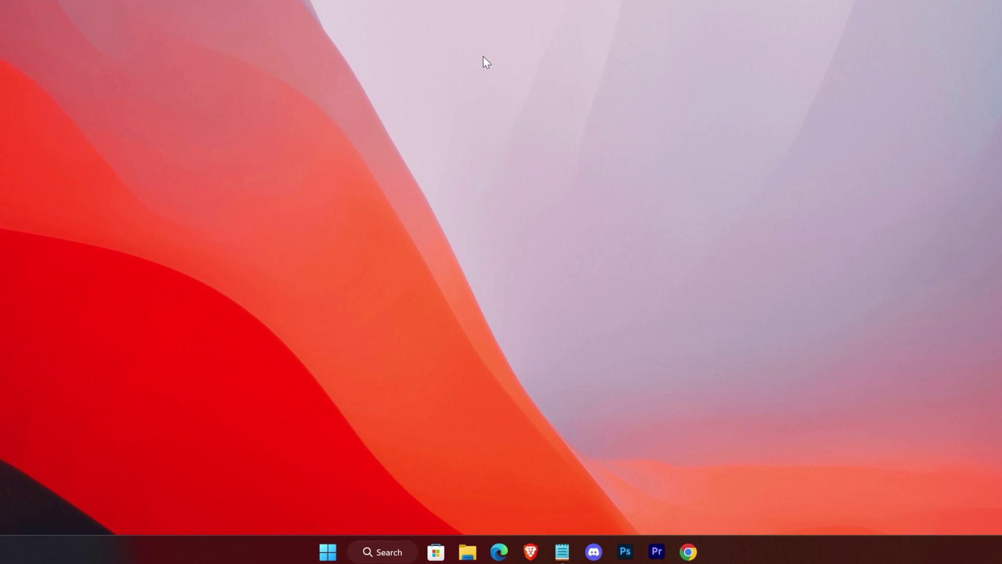
pyautogui.press('super')
pyautogui.write('device manager')
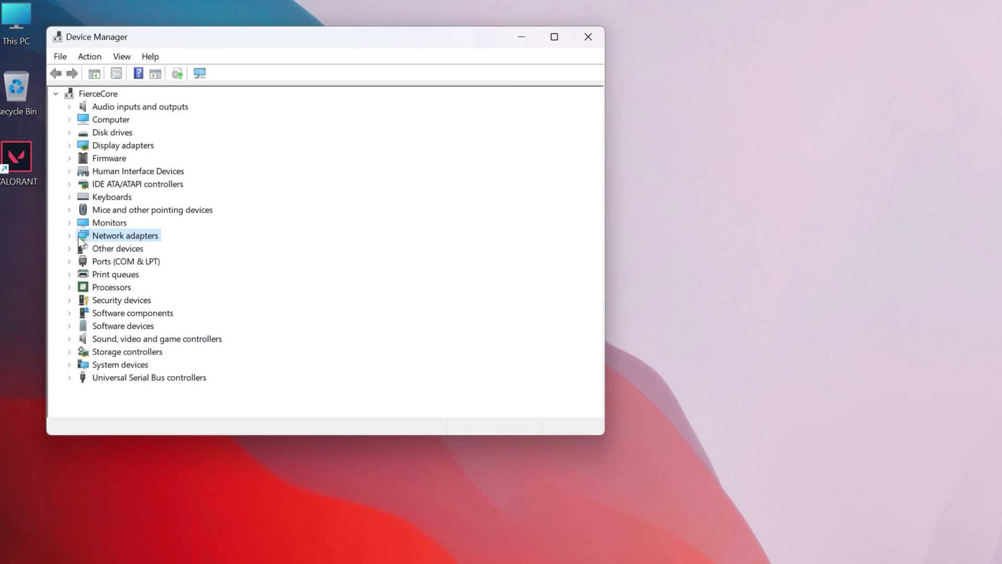
pyautogui.click(69, 235)
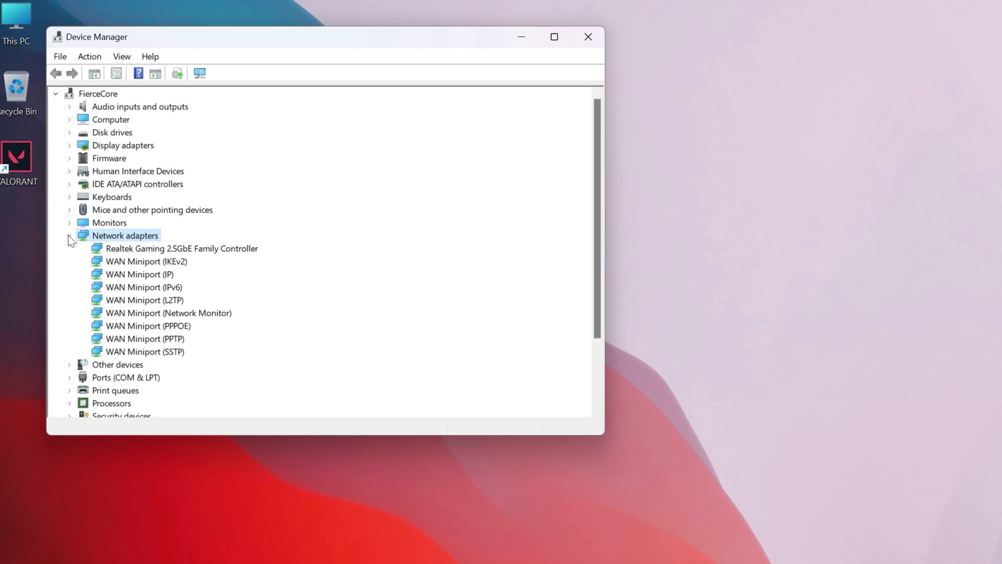
pyautogui.click(109, 249)
pyautogui.rightClick(233, 250)
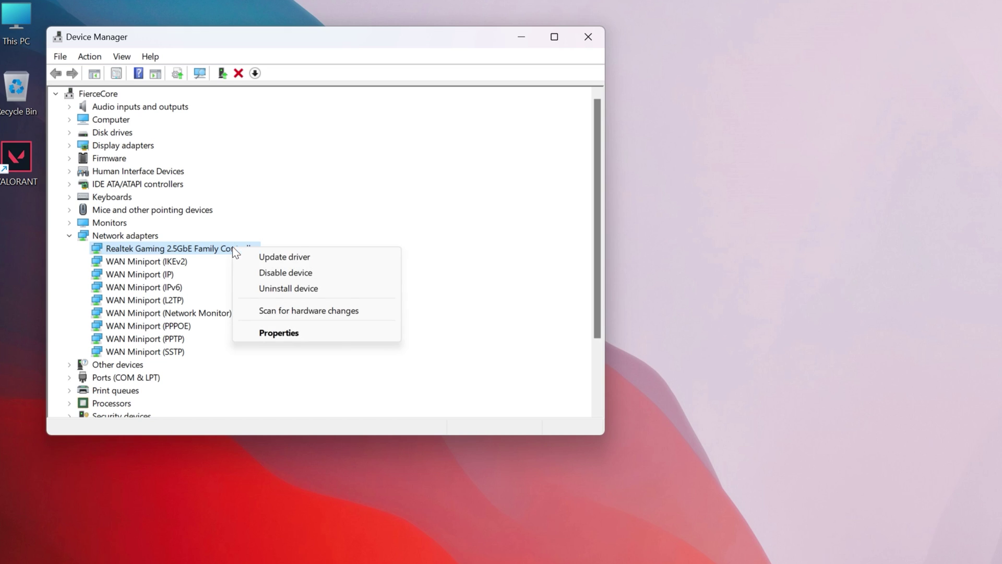
# Run an automatic driver search for the Realtek adapter, then show its Advanced properties.
pyautogui.click(293, 335)
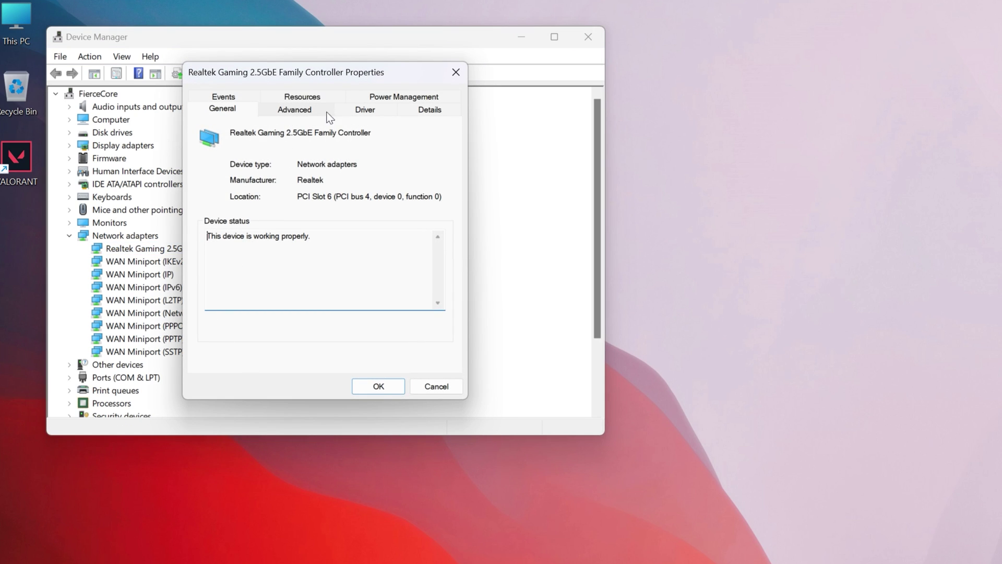
pyautogui.click(364, 112)
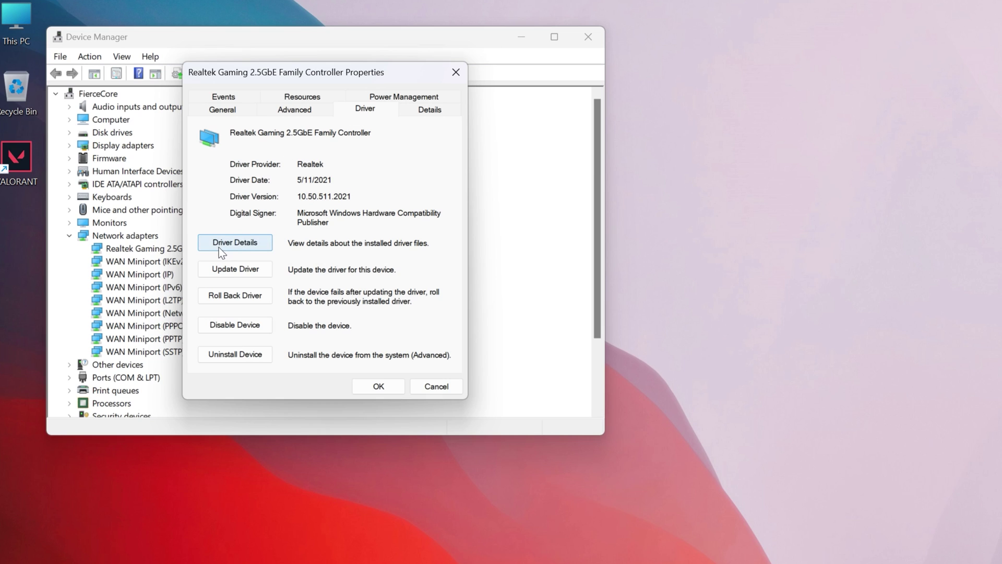
pyautogui.click(240, 274)
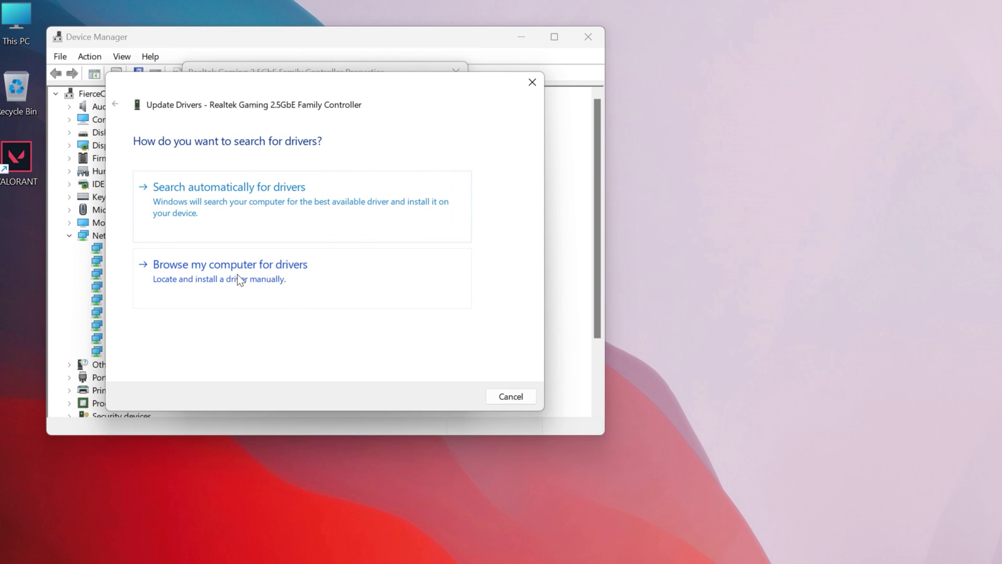
pyautogui.click(227, 213)
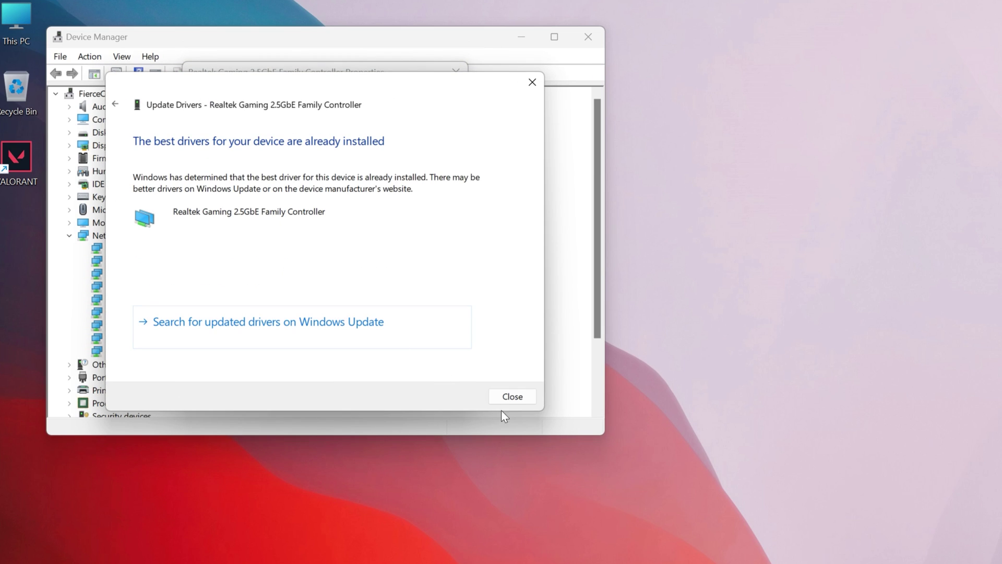
pyautogui.click(507, 397)
pyautogui.click(292, 113)
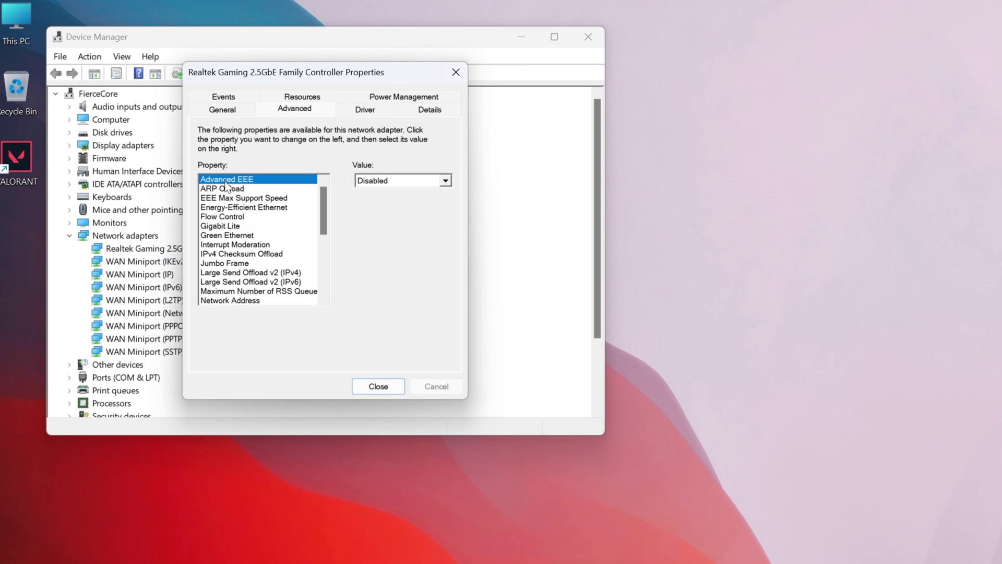
# Disable Advanced EEE, Energy-Efficient Ethernet, Green Ethernet and Power Saving Mode on the Realtek adapter.
pyautogui.click(407, 181)
pyautogui.click(370, 193)
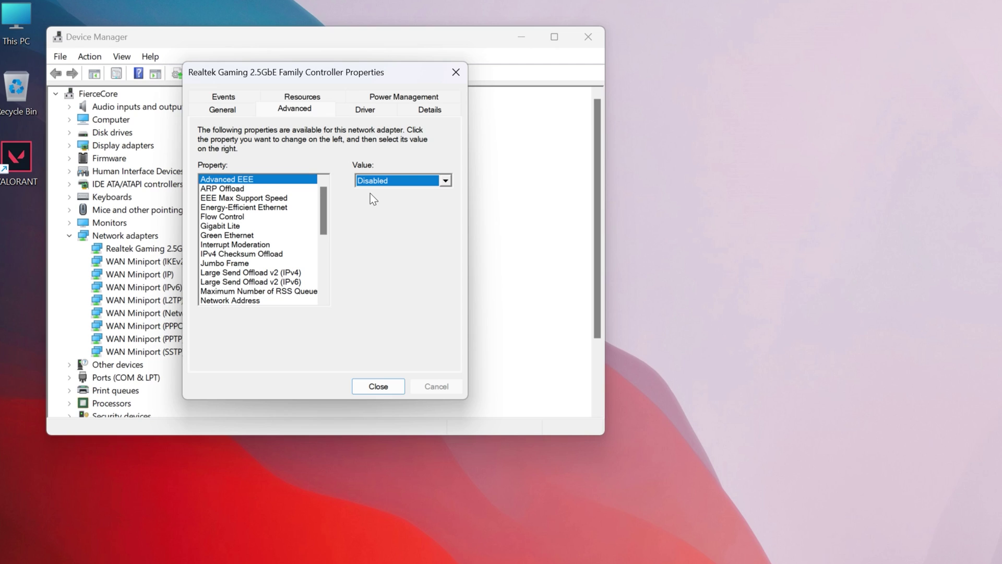
pyautogui.click(234, 211)
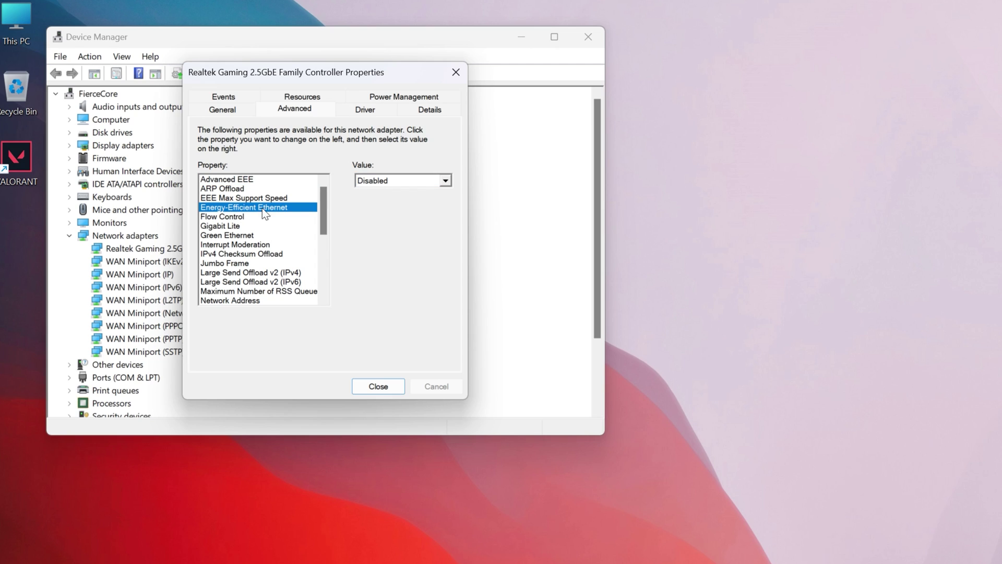
pyautogui.click(380, 184)
pyautogui.click(374, 195)
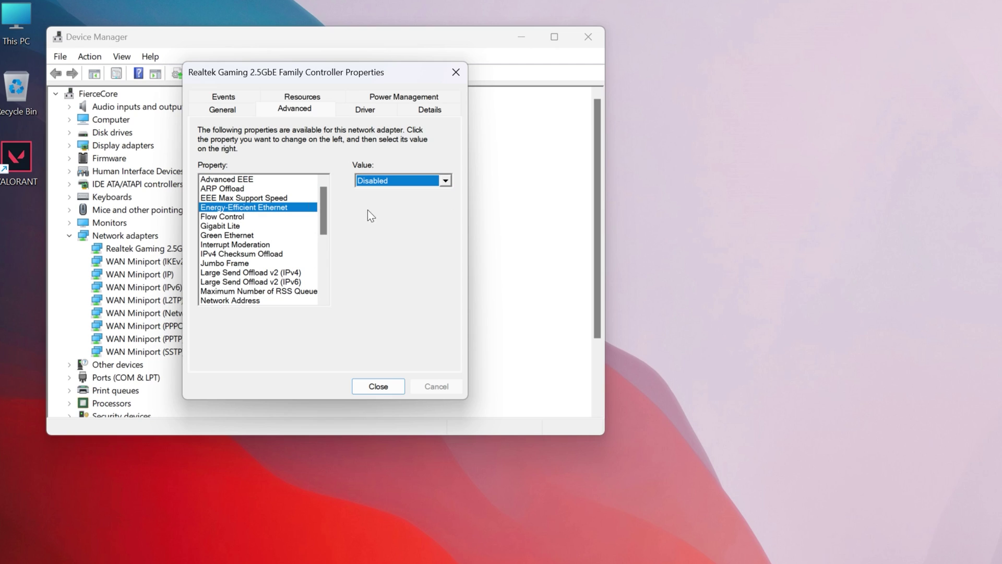
pyautogui.click(225, 236)
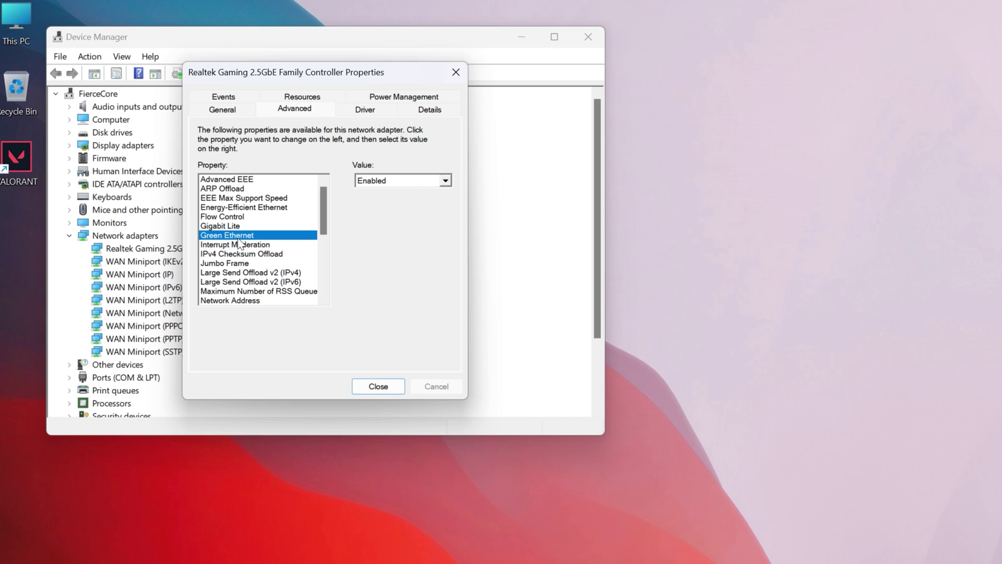
pyautogui.click(418, 179)
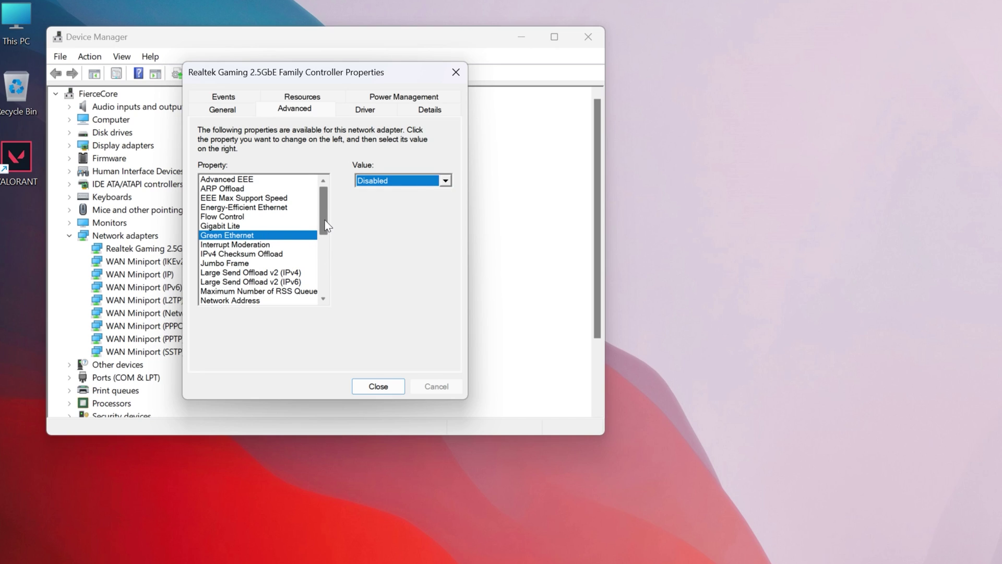
pyautogui.moveTo(325, 225); pyautogui.dragTo(319, 245)
pyautogui.click(217, 255)
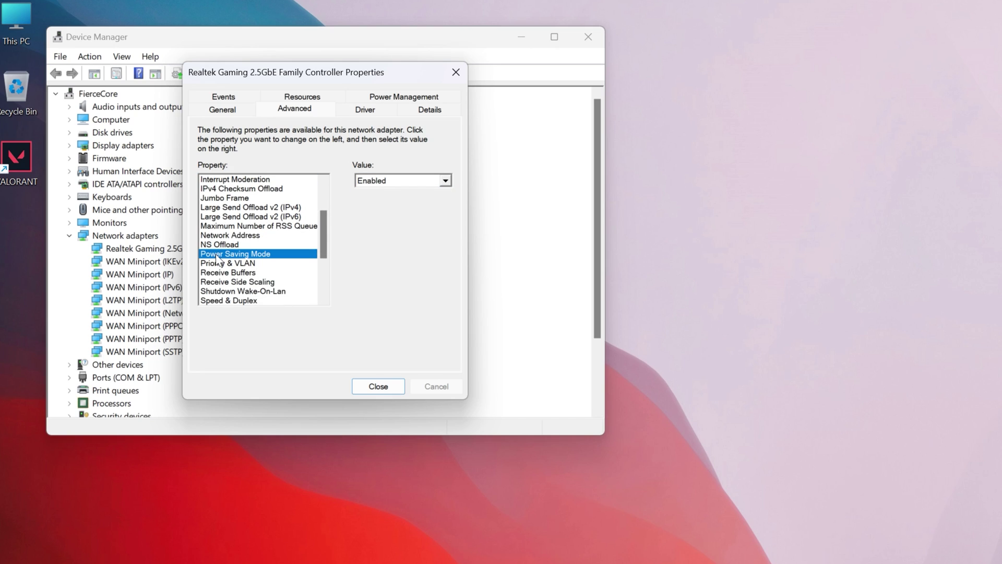
pyautogui.click(378, 187)
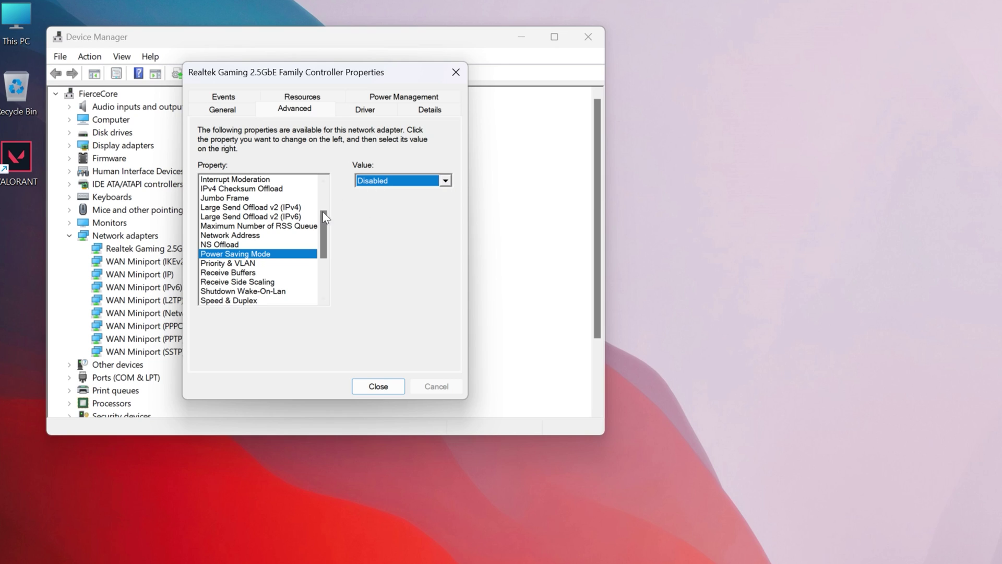
pyautogui.moveTo(323, 237); pyautogui.dragTo(320, 271)
# Disable the magic-packet wake options and stop Windows powering the adapter off.
pyautogui.click(231, 273)
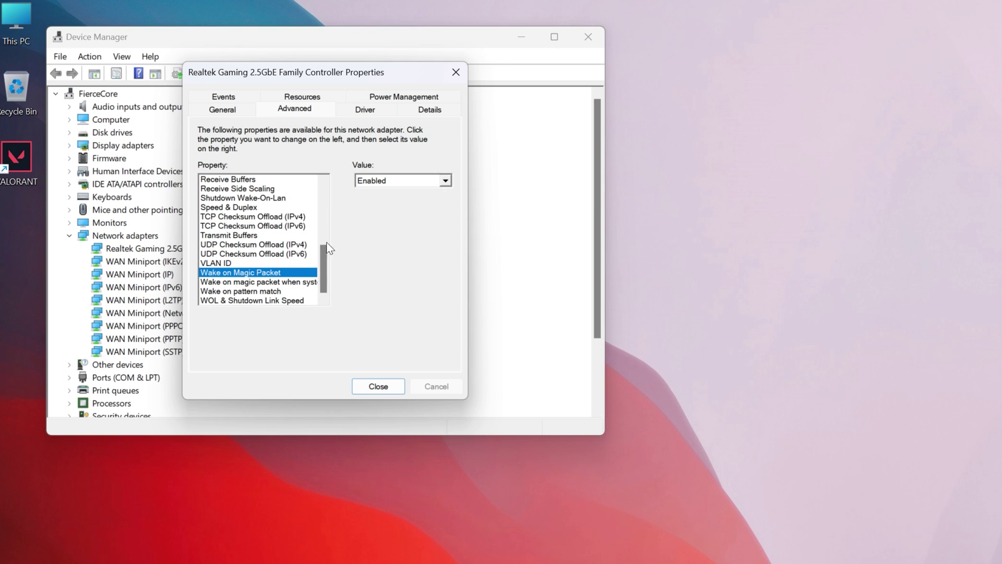
pyautogui.click(408, 181)
pyautogui.click(395, 194)
pyautogui.click(258, 282)
pyautogui.click(398, 180)
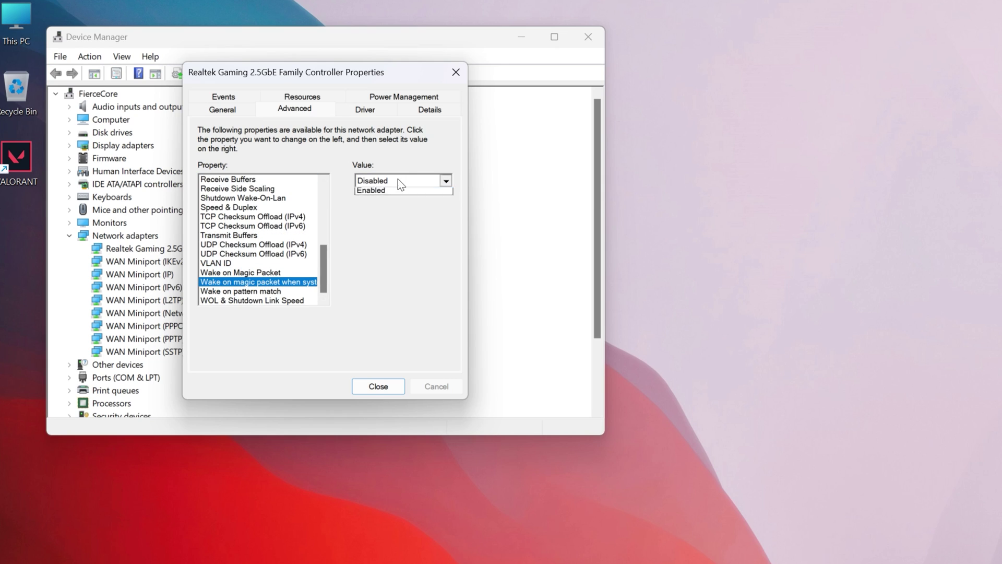
pyautogui.click(259, 291)
pyautogui.click(403, 181)
pyautogui.moveTo(320, 269); pyautogui.dragTo(328, 191)
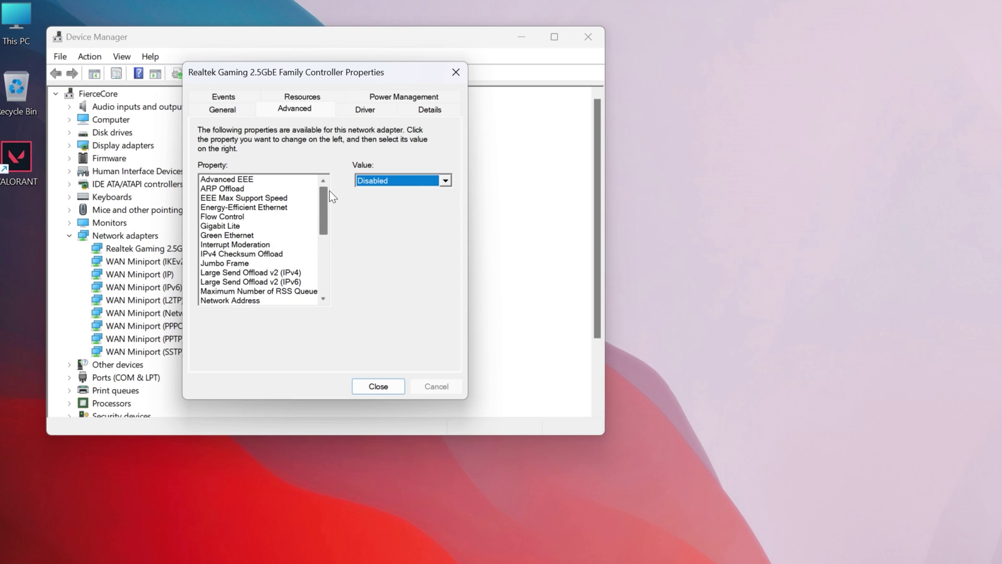
pyautogui.click(384, 98)
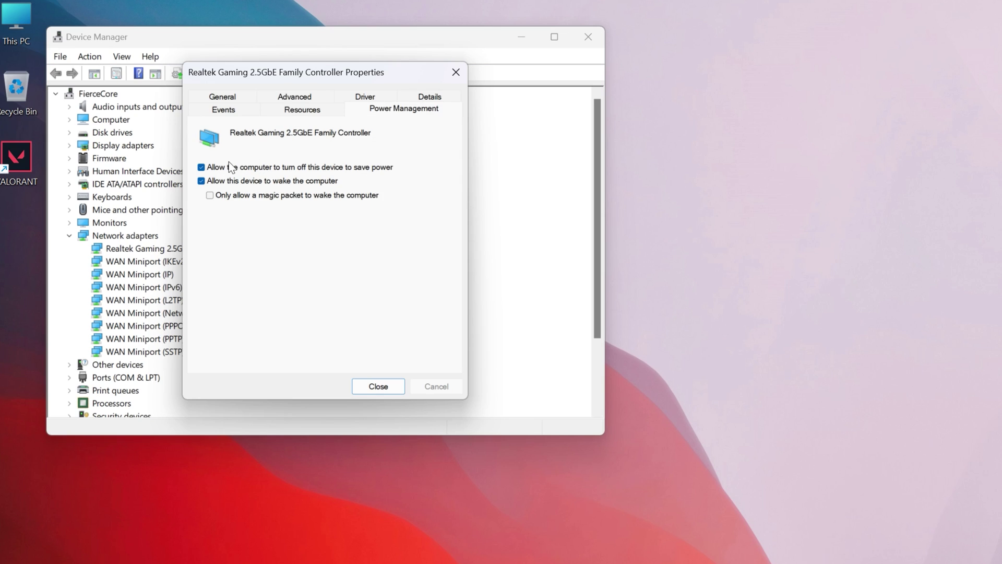
pyautogui.click(201, 168)
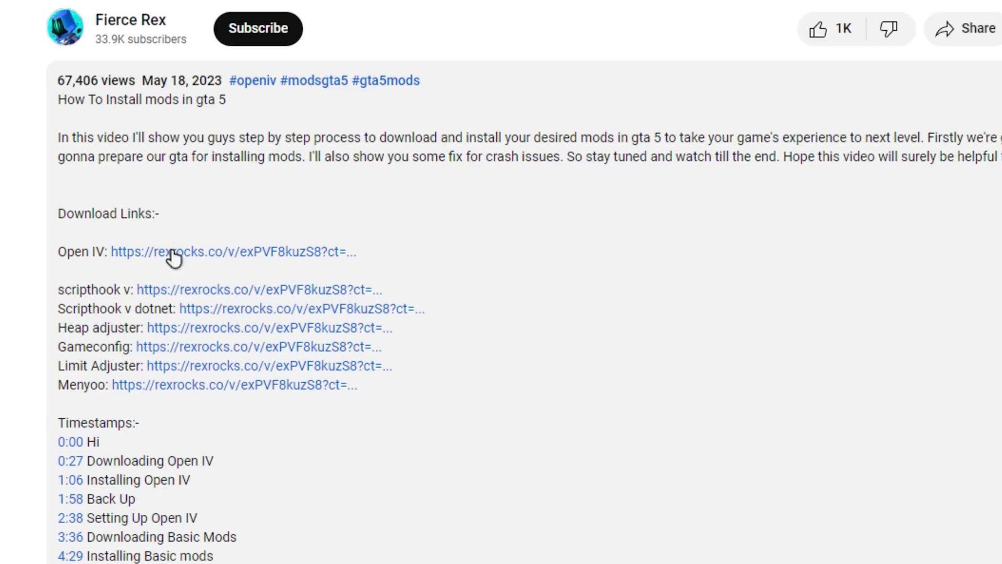
pyautogui.scroll(-5, 359, 74)
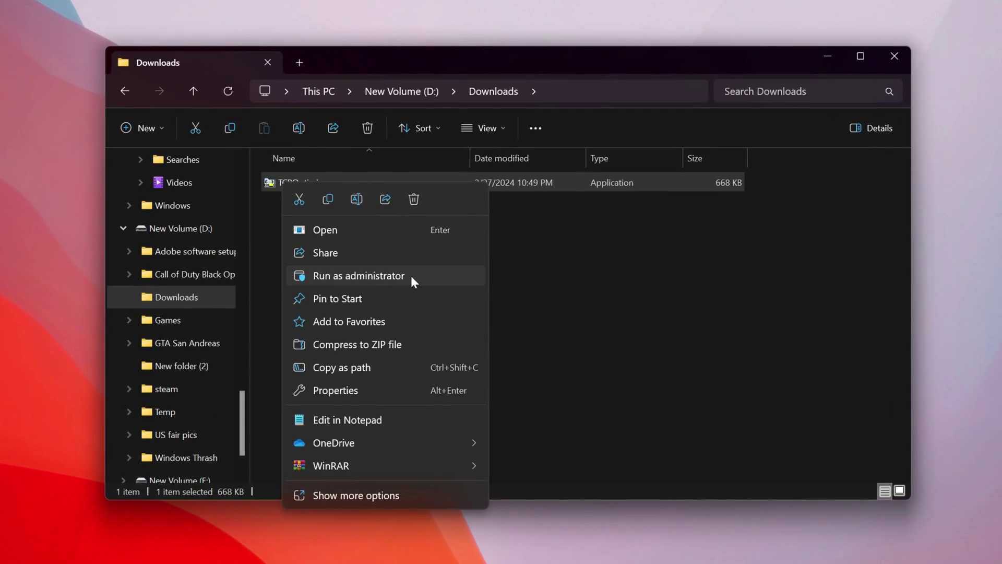
# Launch TCPOptimizer from Downloads as administrator and accept the UAC prompt.
pyautogui.click(347, 277)
pyautogui.click(429, 403)
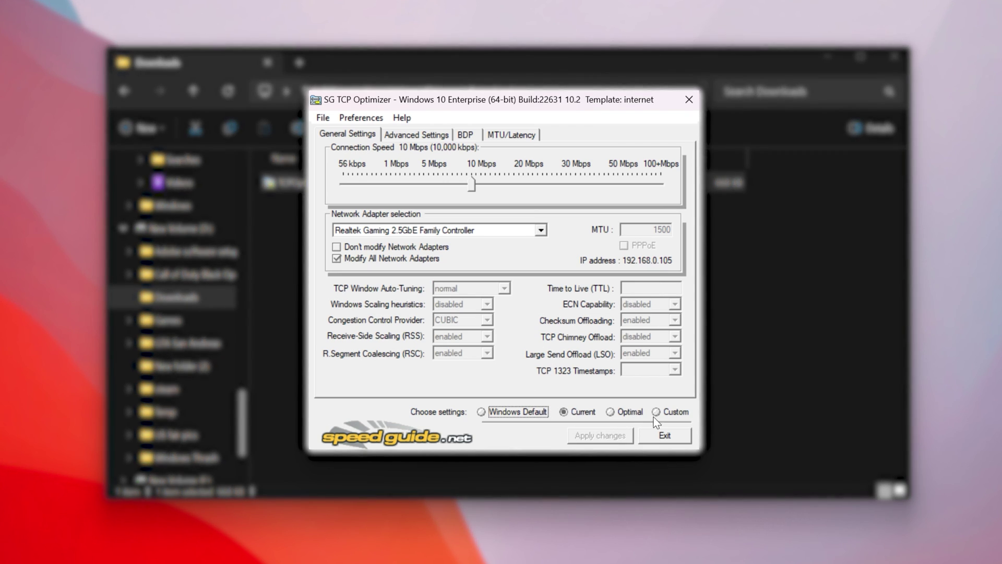
# Switch to Custom with 100 Mbps speed, the Realtek adapter and normal auto-tuning.
pyautogui.click(656, 412)
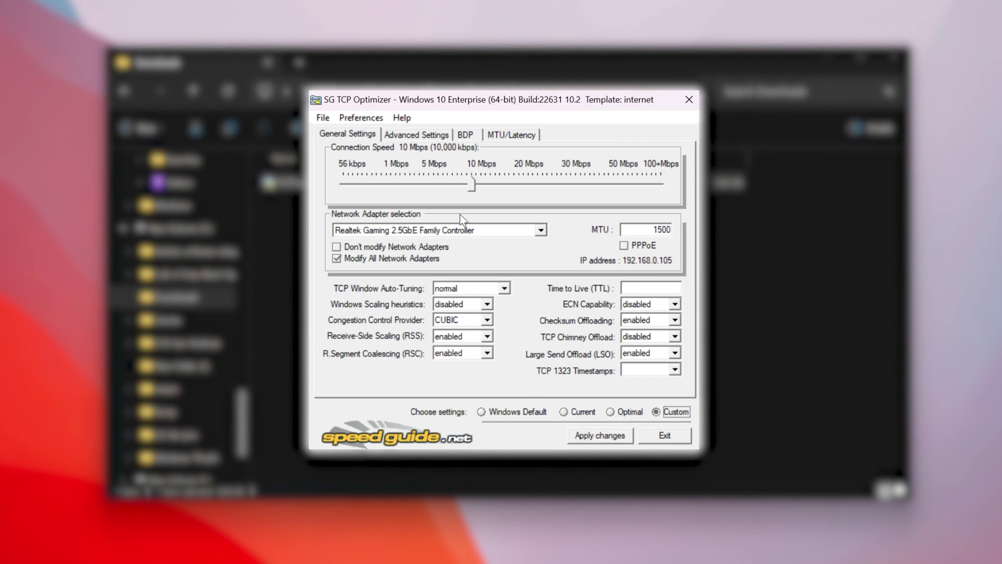
pyautogui.moveTo(471, 185); pyautogui.dragTo(662, 186)
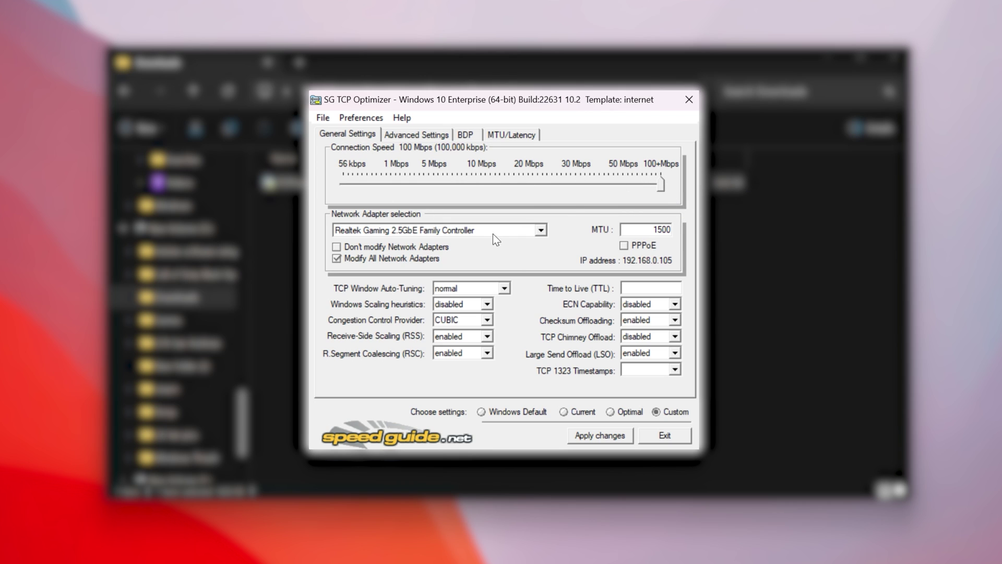
pyautogui.click(542, 229)
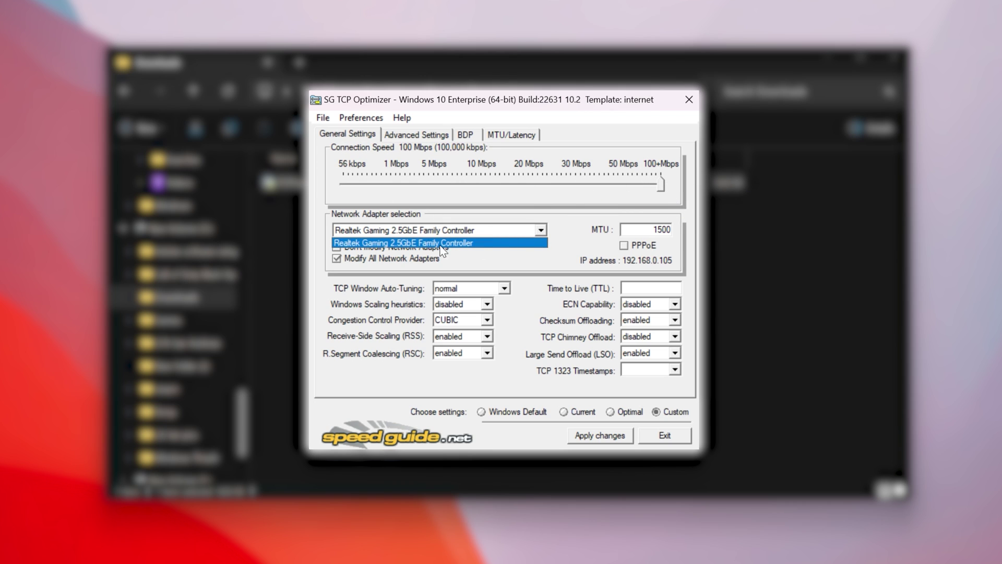
pyautogui.click(388, 244)
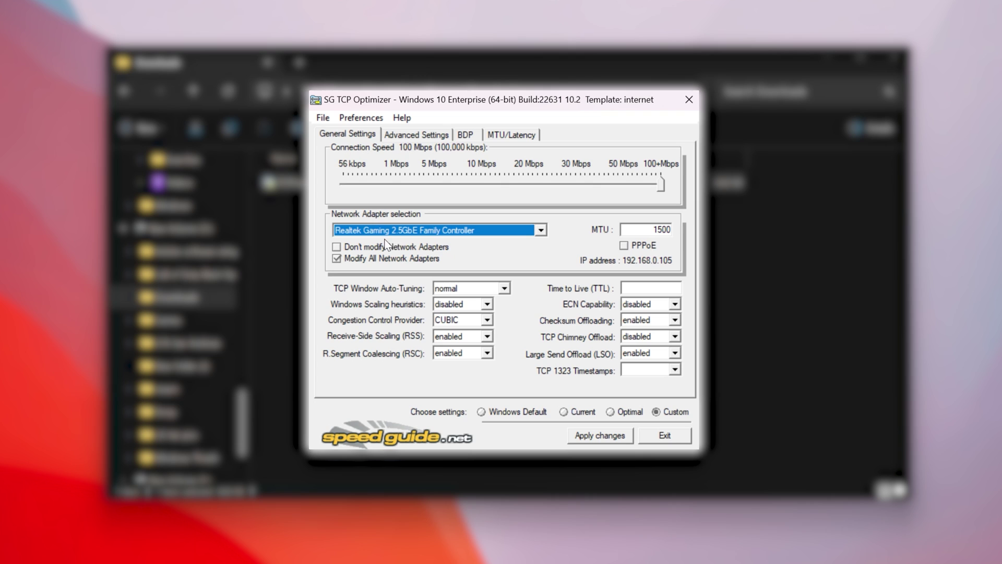
pyautogui.click(504, 287)
pyautogui.click(469, 330)
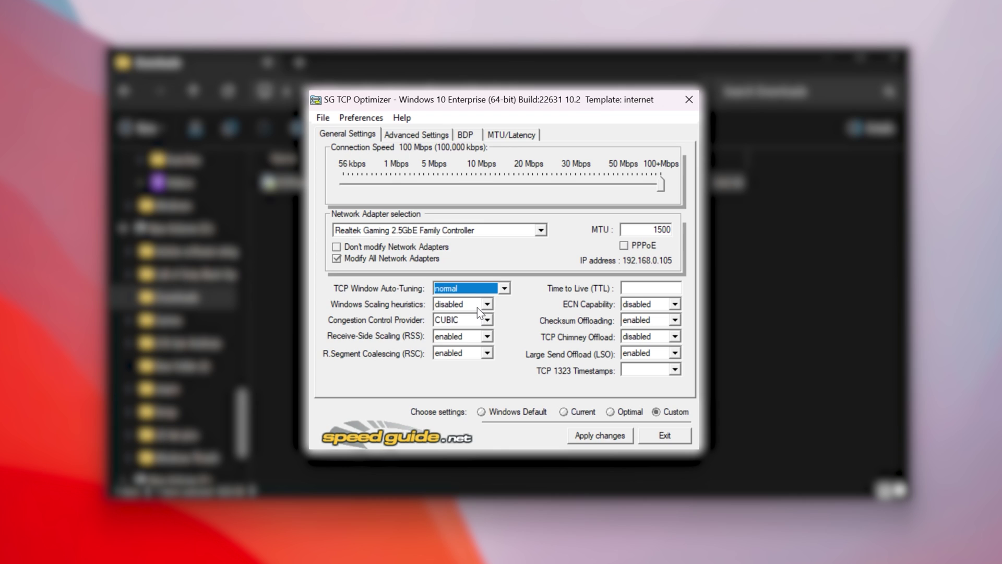
# Disable scaling heuristics, choose ctcp congestion control, and keep RSS and RSC enabled.
pyautogui.click(477, 308)
pyautogui.click(460, 335)
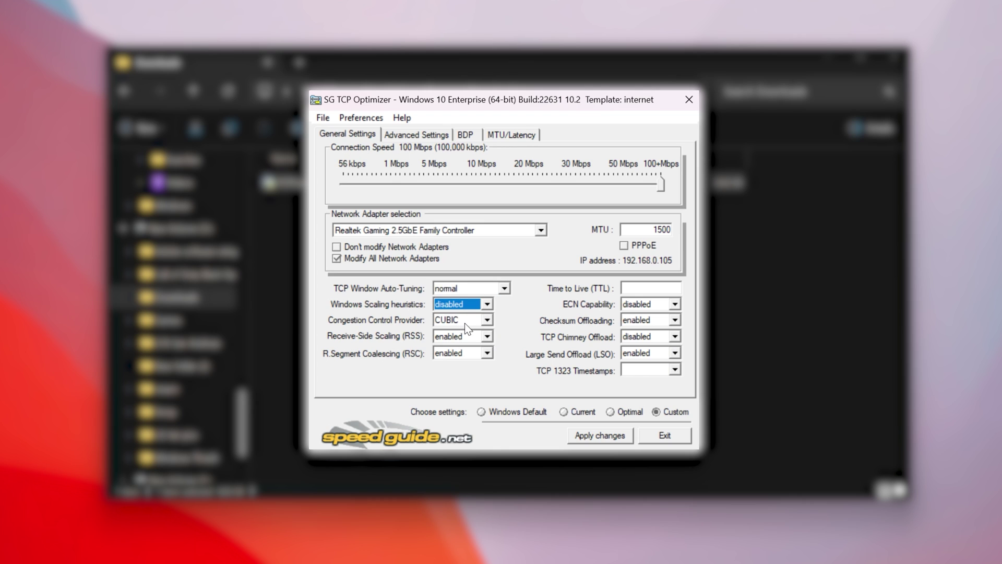
pyautogui.click(464, 324)
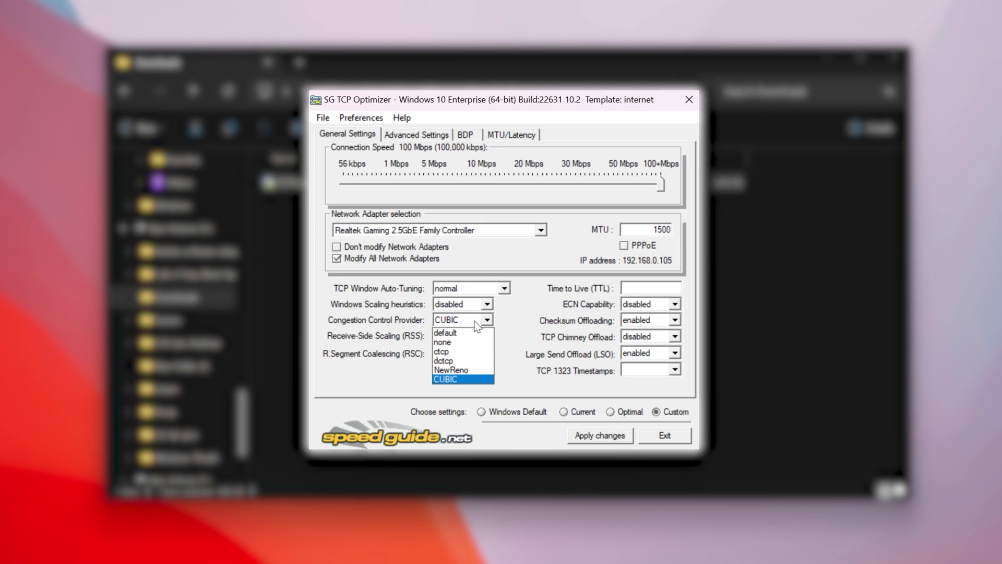
pyautogui.click(455, 353)
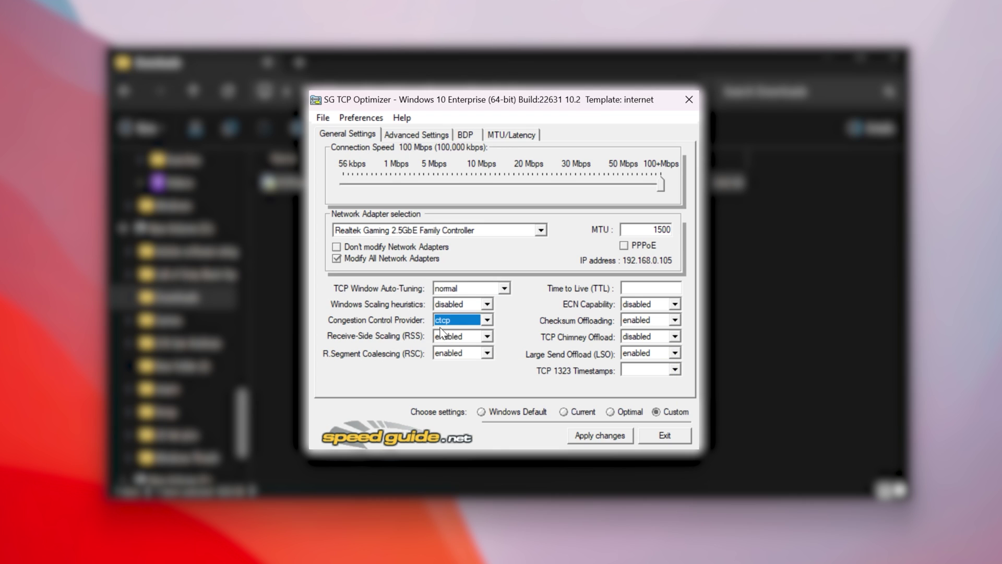
pyautogui.click(478, 337)
pyautogui.click(482, 354)
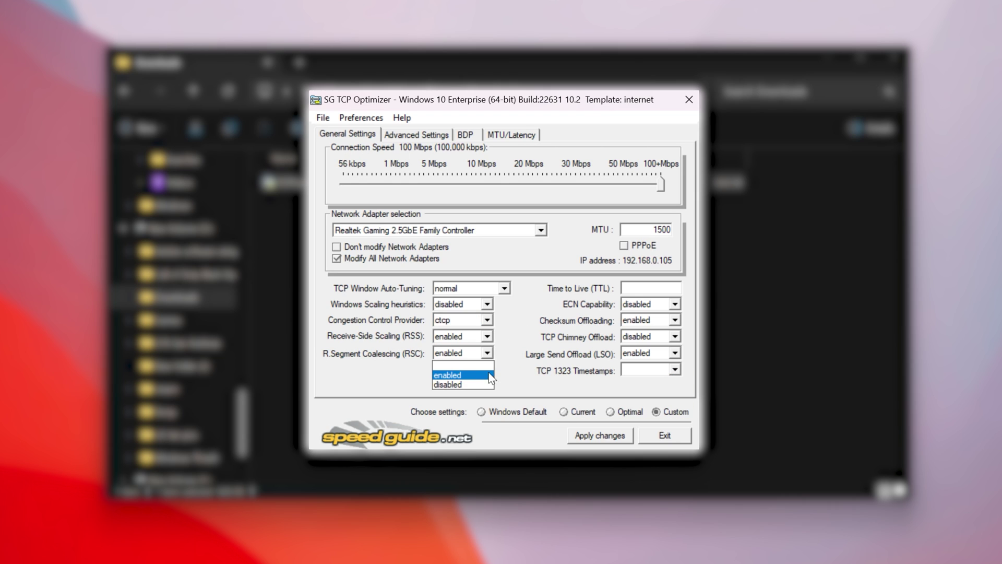
pyautogui.click(470, 374)
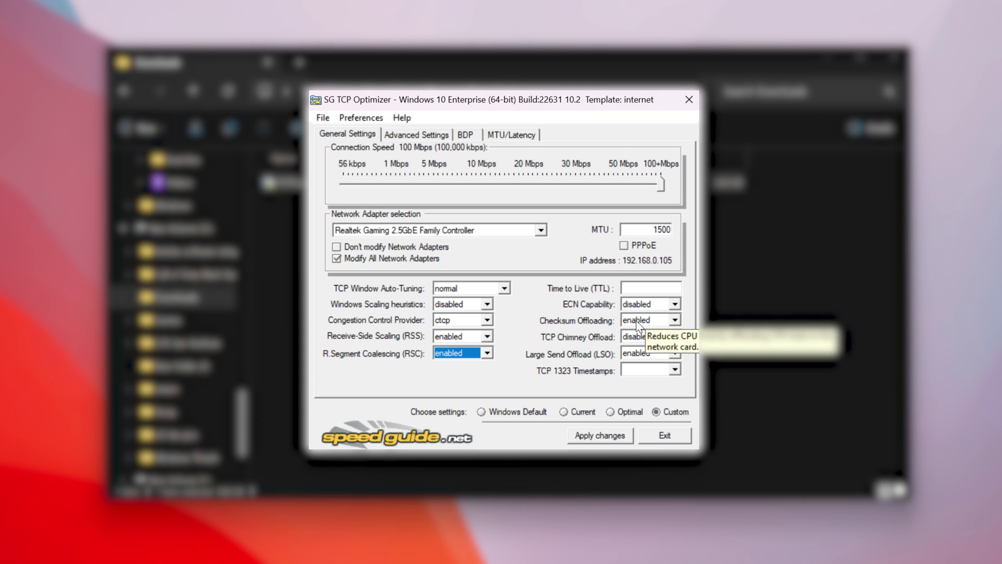
# Disable ECN, checksum, chimney and large send offloads and timestamps; set TTL to 64.
pyautogui.click(674, 306)
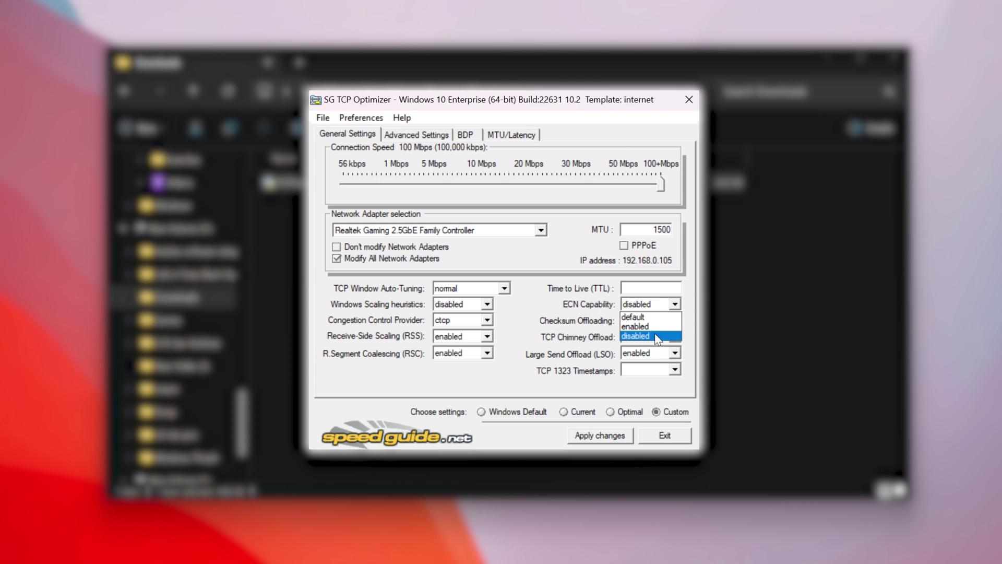
pyautogui.click(657, 336)
pyautogui.click(670, 320)
pyautogui.click(662, 351)
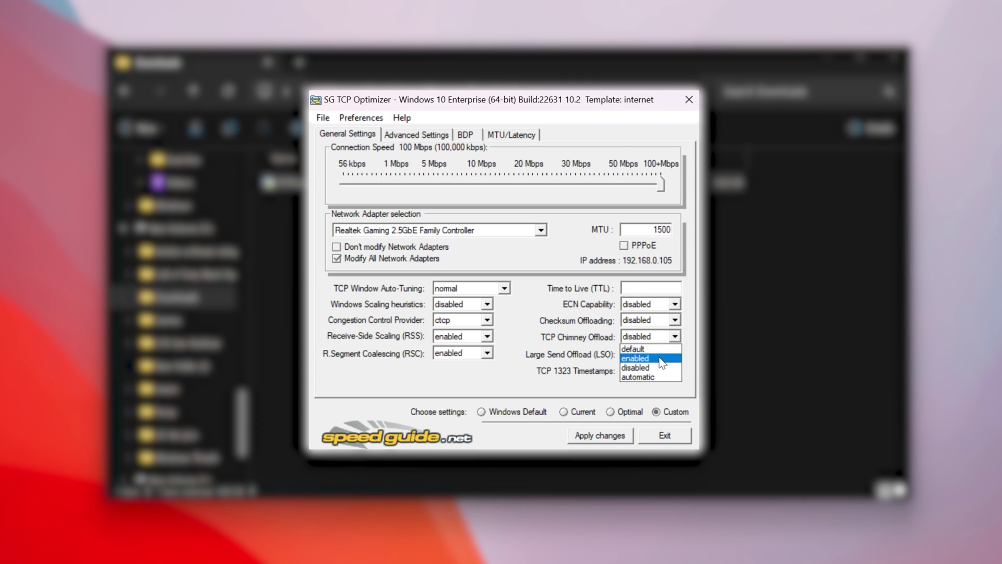
pyautogui.click(651, 367)
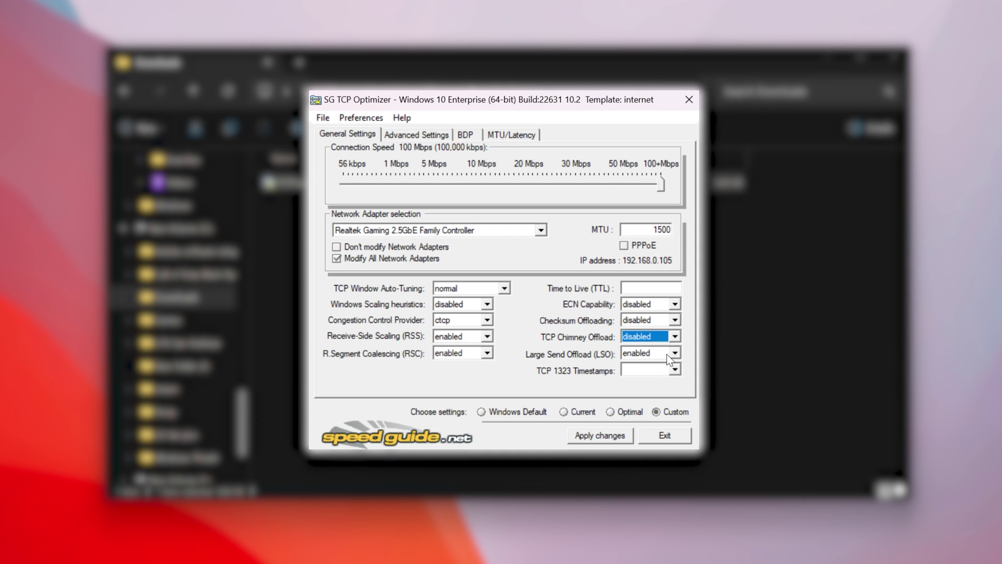
pyautogui.click(669, 354)
pyautogui.click(645, 382)
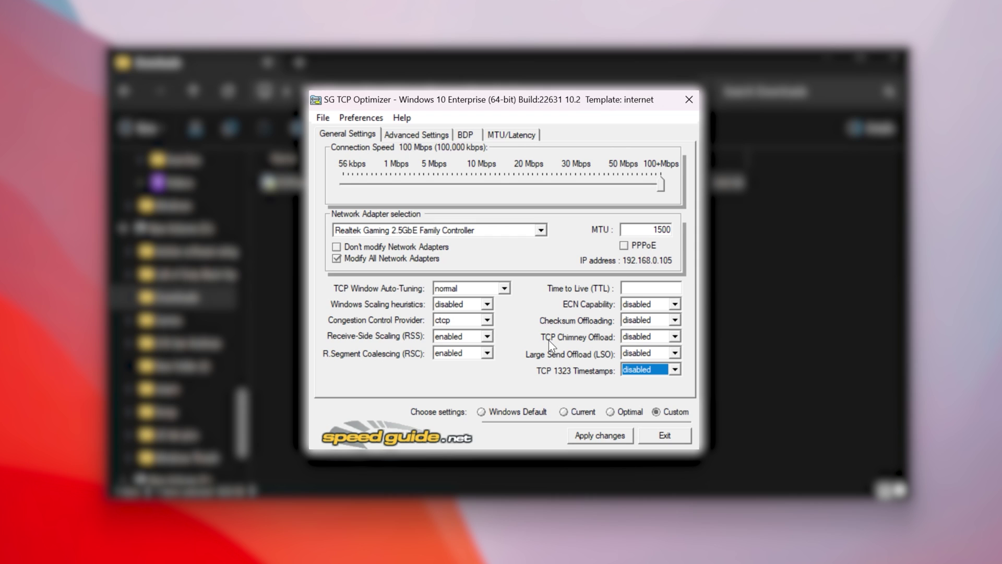
pyautogui.click(624, 286)
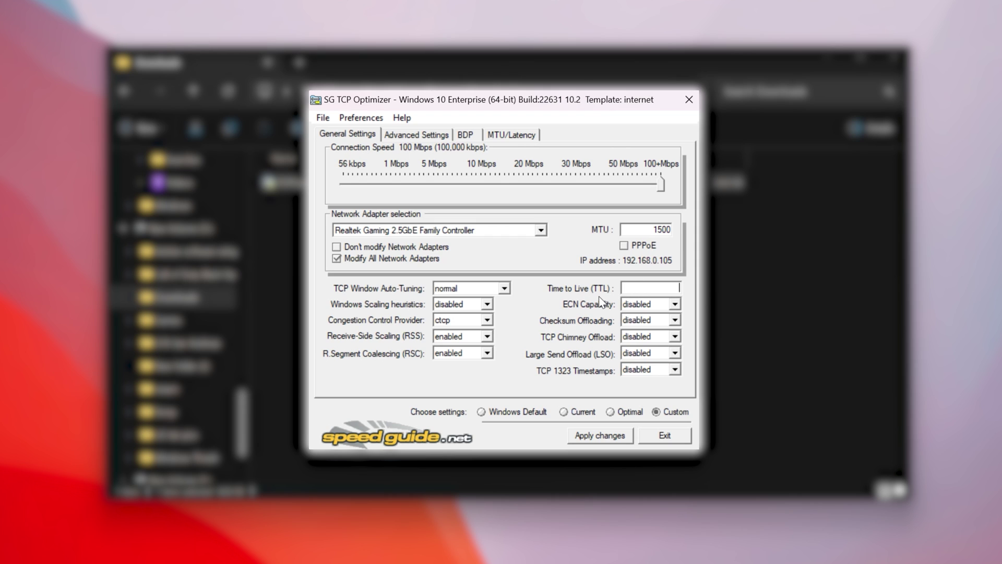
pyautogui.write('64')
# In Advanced Settings, set connections-per-server to 10 and host resolution priorities 4, 5, 6, 7.
pyautogui.click(417, 138)
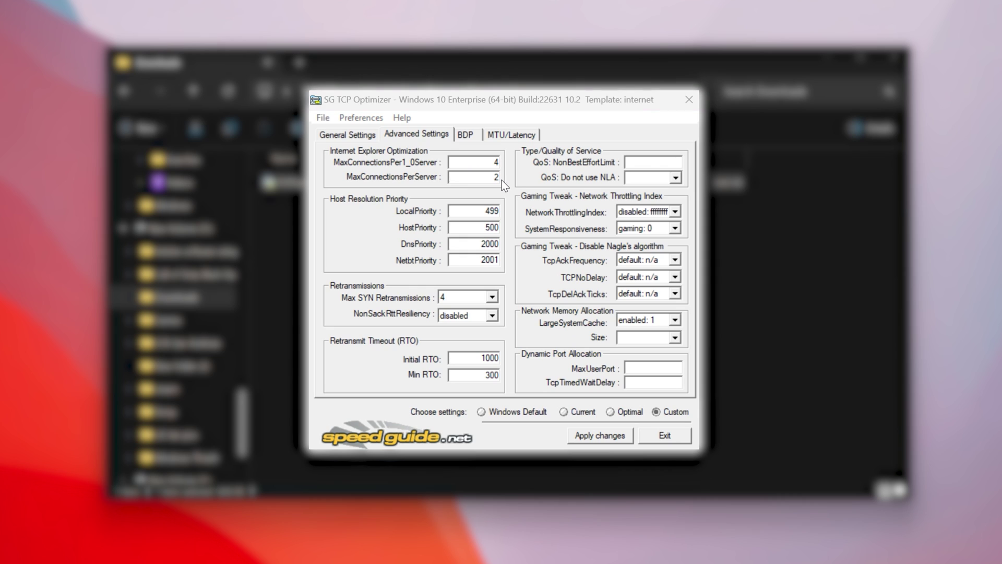
pyautogui.write('1')
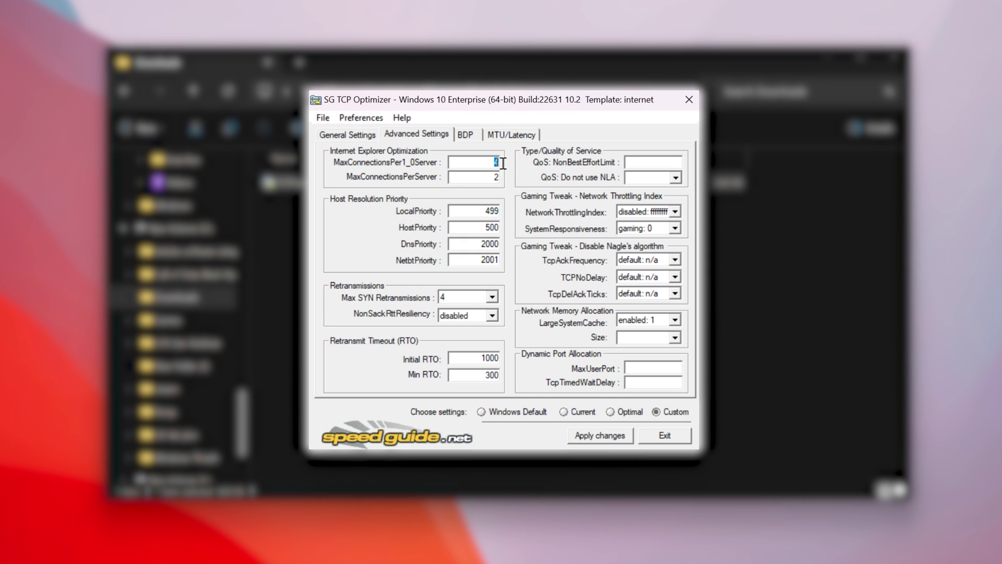
pyautogui.write('0')
pyautogui.doubleClick(495, 177)
pyautogui.write('10')
pyautogui.moveTo(486, 211); pyautogui.dragTo(505, 209)
pyautogui.press('BackSpace')
pyautogui.moveTo(484, 227)
pyautogui.mouseDown()
pyautogui.moveTo(505, 229)
pyautogui.moveTo(514, 247)
pyautogui.mouseUp()
pyautogui.write('5')
pyautogui.write('6')
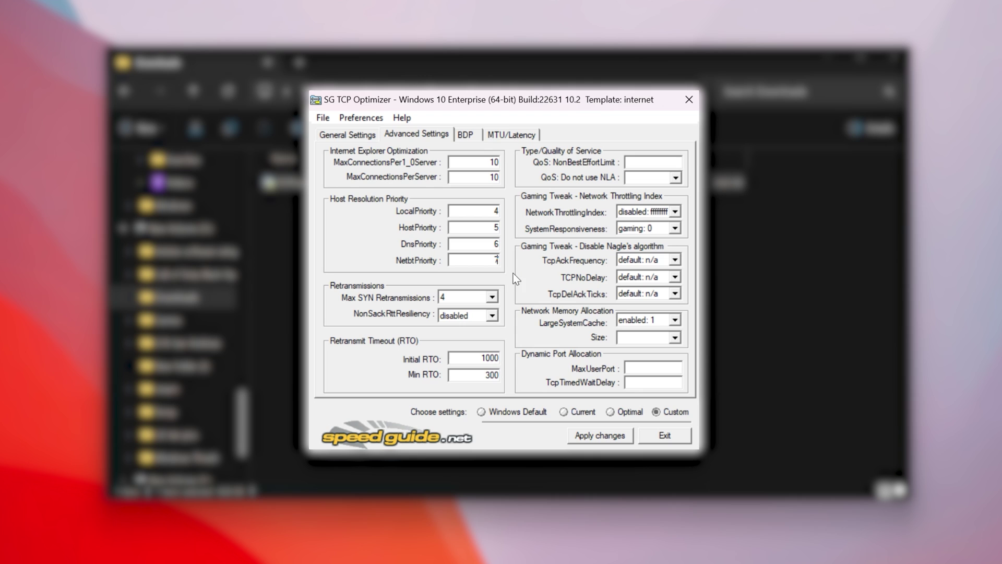
# Set Max SYN Retransmissions 2, NonSackRttResiliency disabled, Initial RTO 2000 and Min RTO 300.
pyautogui.click(466, 297)
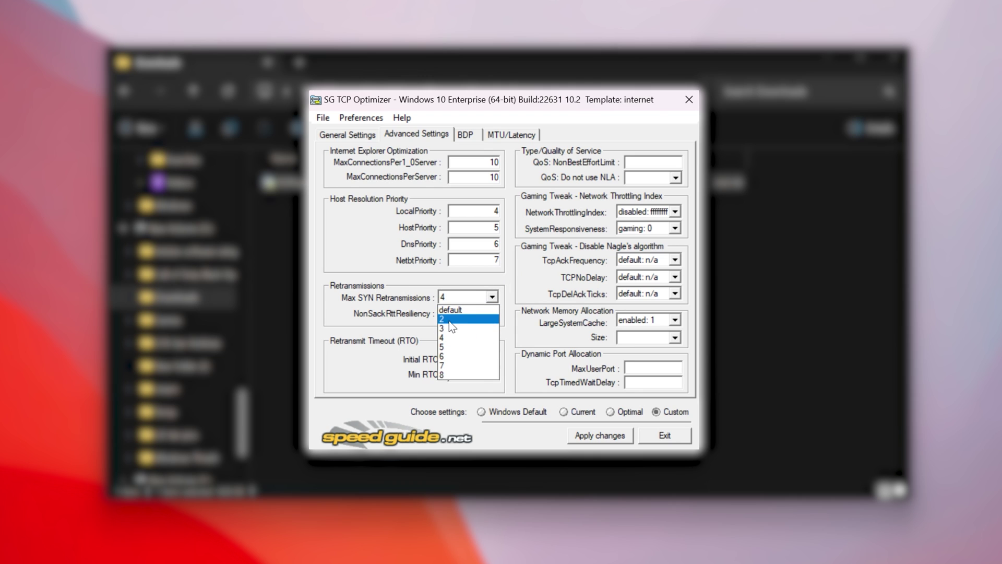
pyautogui.click(449, 320)
pyautogui.click(467, 318)
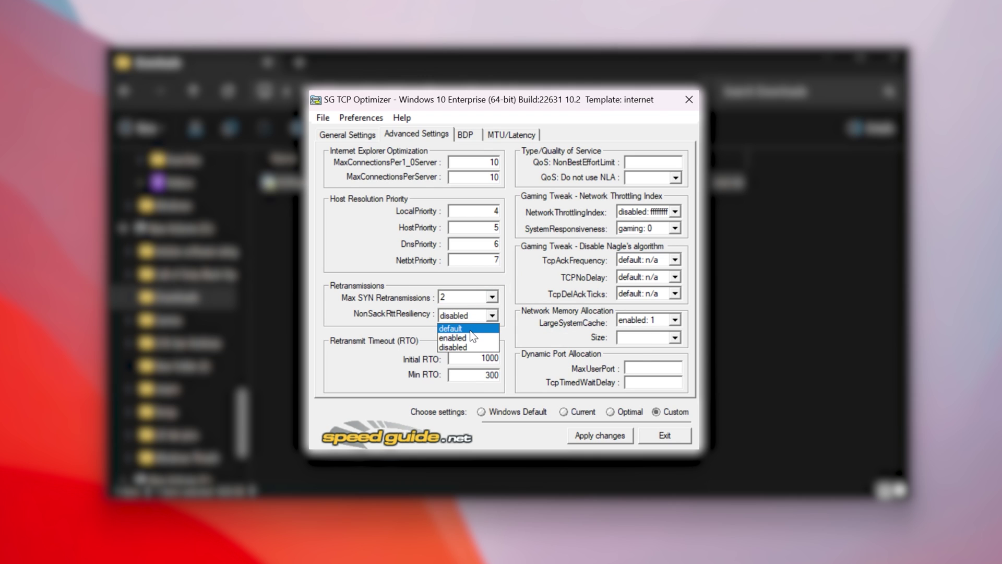
pyautogui.click(472, 347)
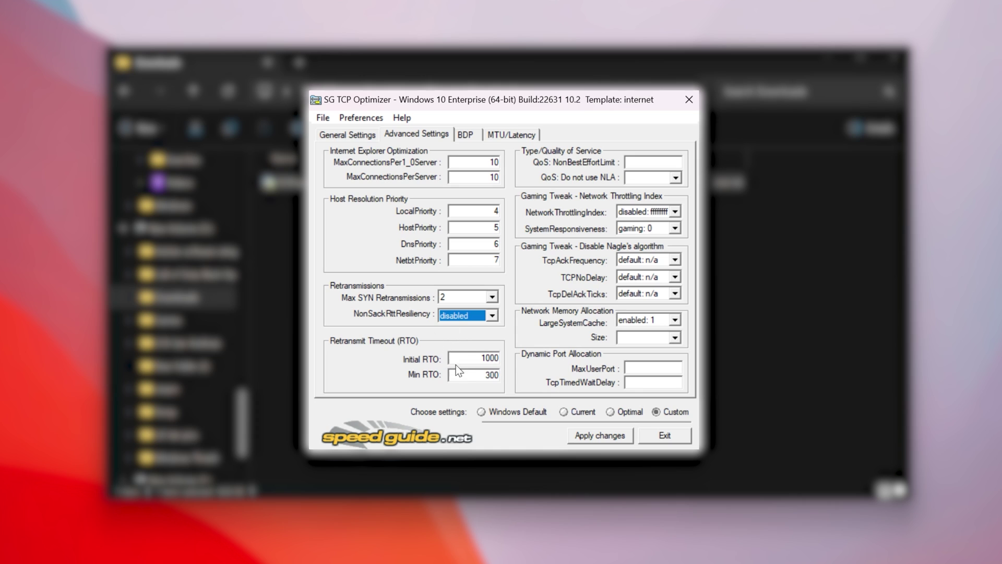
pyautogui.doubleClick(474, 357)
pyautogui.write('20')
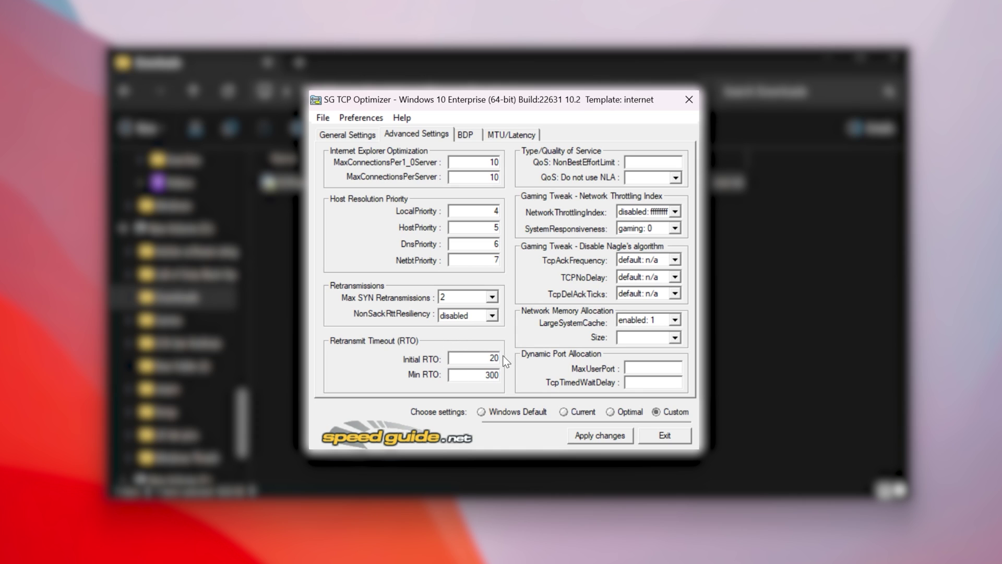
pyautogui.write('0')
pyautogui.doubleClick(473, 374)
# Set NLA to optimal, network throttling disabled and SystemResponsiveness to gaming: 0.
pyautogui.click(668, 178)
pyautogui.click(649, 202)
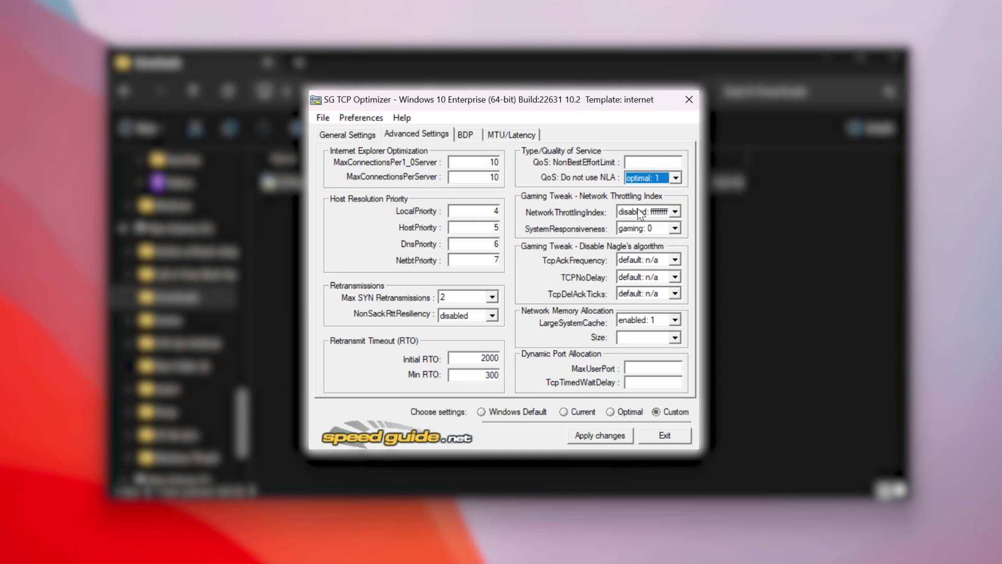
pyautogui.click(673, 212)
pyautogui.click(634, 249)
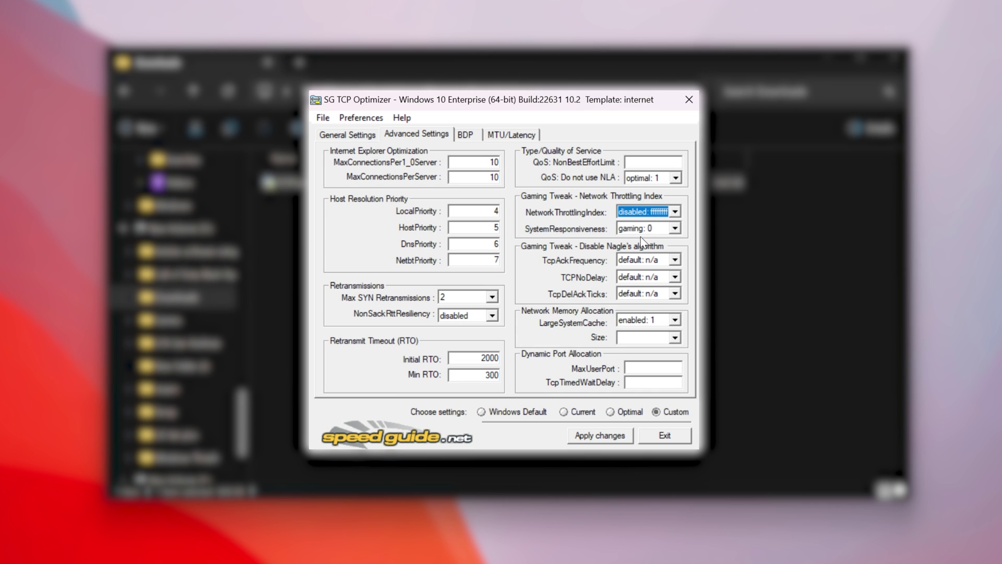
pyautogui.click(657, 233)
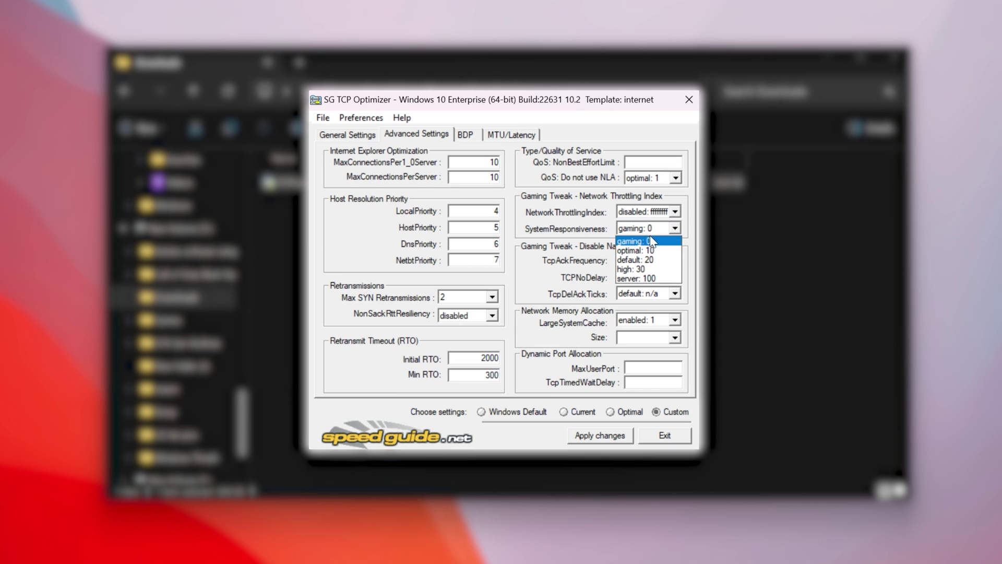
pyautogui.click(638, 238)
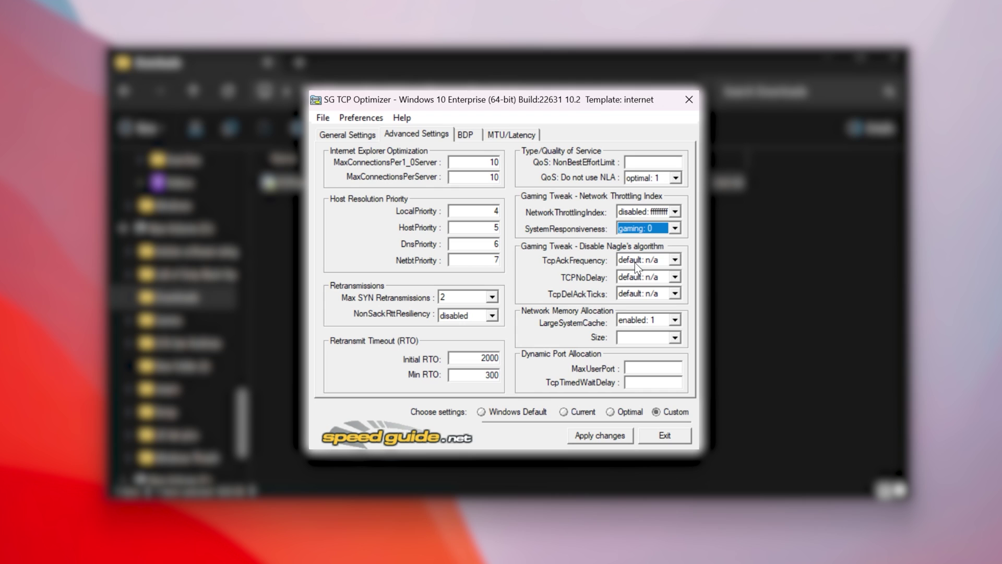
# Turn off Nagle: TcpAckFrequency disabled, TCPNoDelay enabled, TcpDelAckTicks disabled.
pyautogui.click(660, 262)
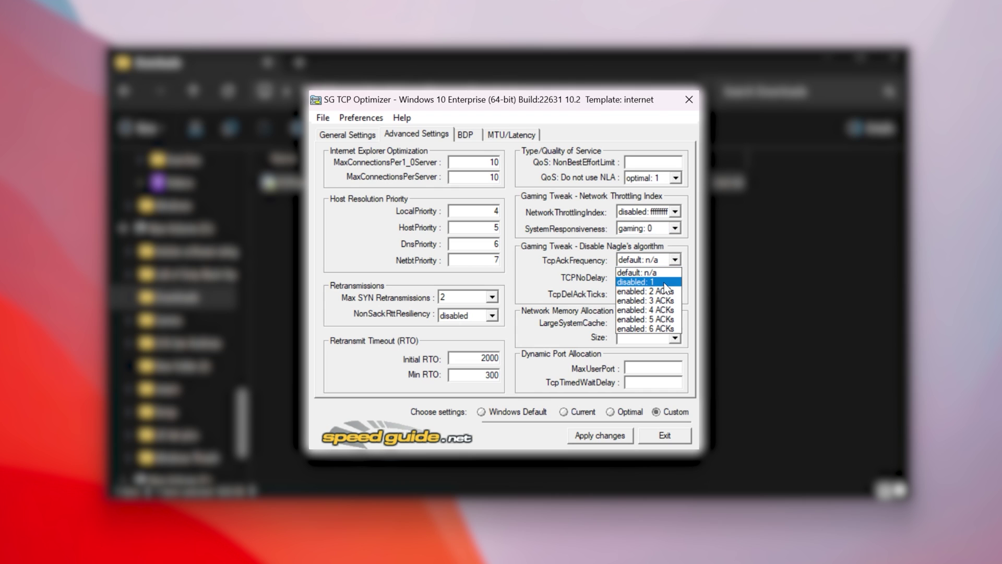
pyautogui.click(665, 284)
pyautogui.click(656, 277)
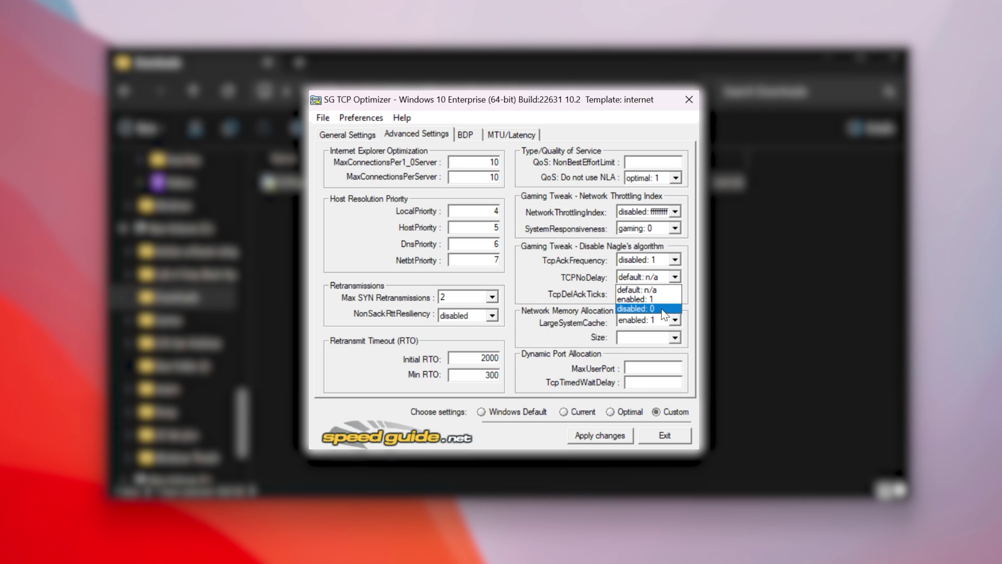
pyautogui.click(655, 299)
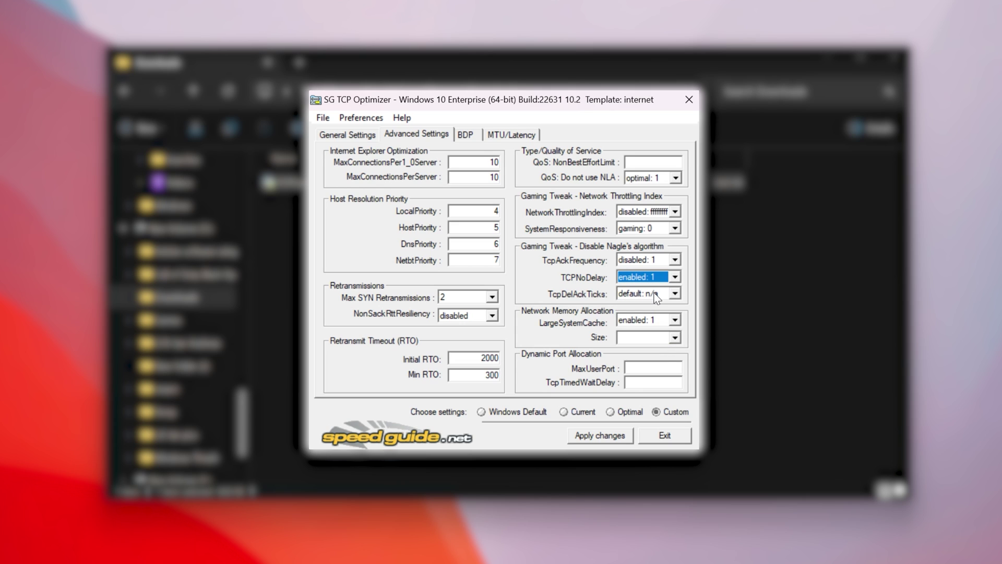
pyautogui.click(646, 295)
pyautogui.click(658, 304)
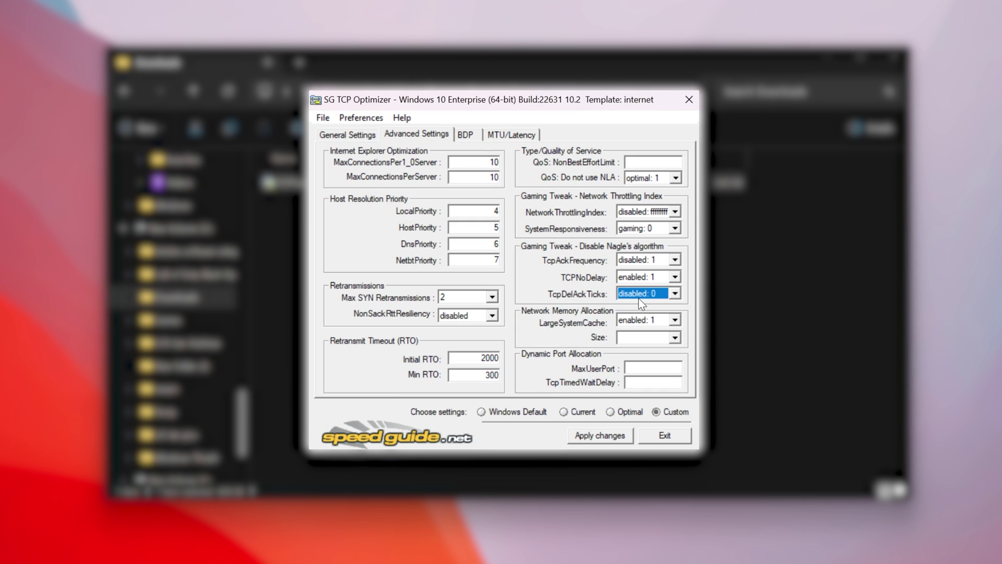
# Set LargeSystemCache default, Size optimized, MaxUserPort 65534 and TcpTimedWaitDelay 30.
pyautogui.click(675, 320)
pyautogui.click(642, 333)
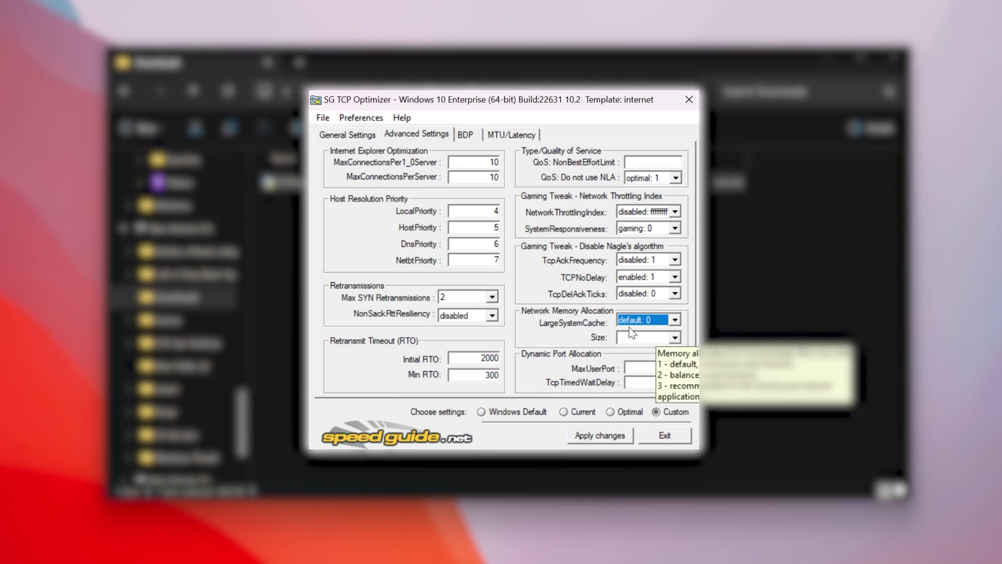
pyautogui.click(657, 337)
pyautogui.click(649, 370)
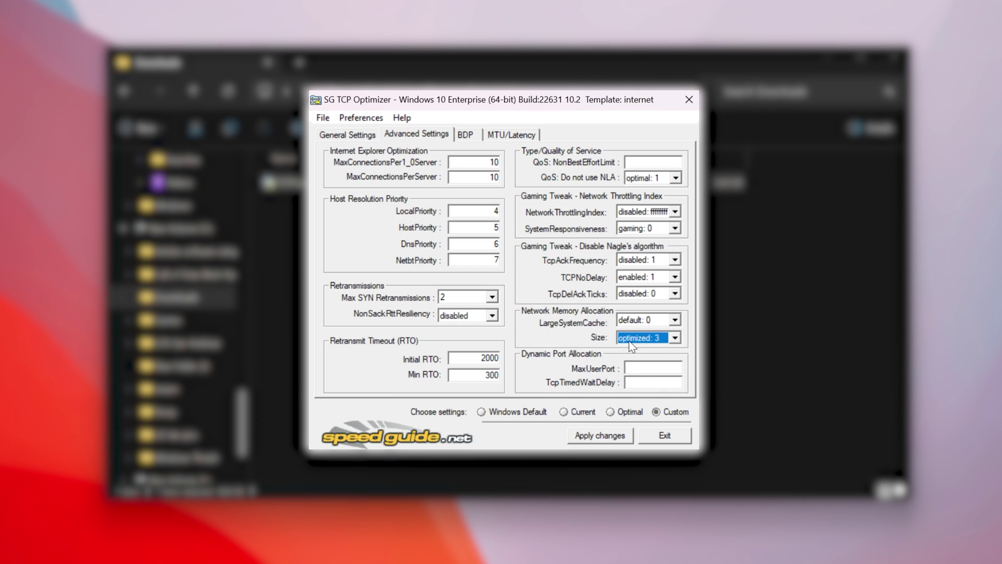
pyautogui.click(650, 372)
pyautogui.write('65534')
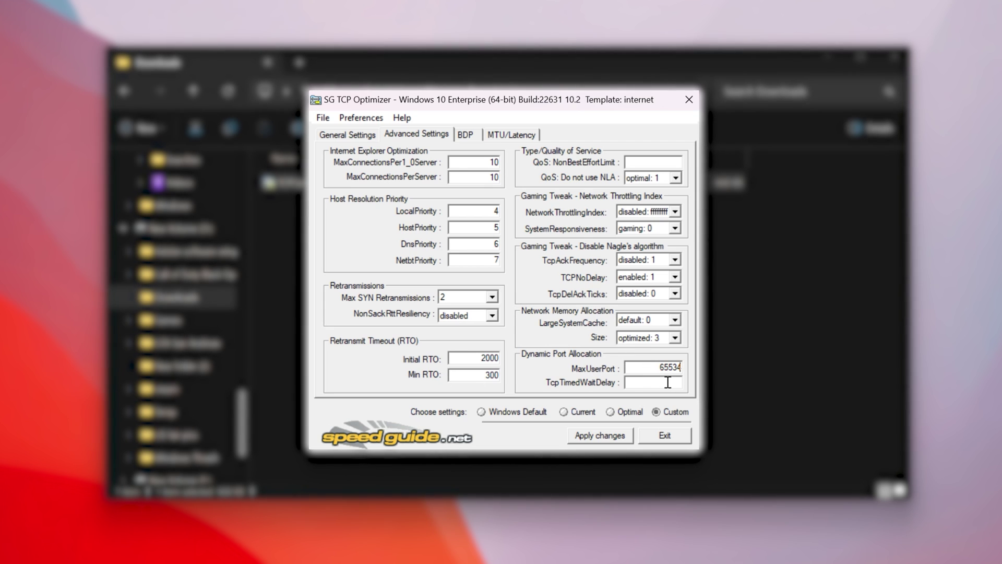
pyautogui.click(650, 383)
pyautogui.write('3')
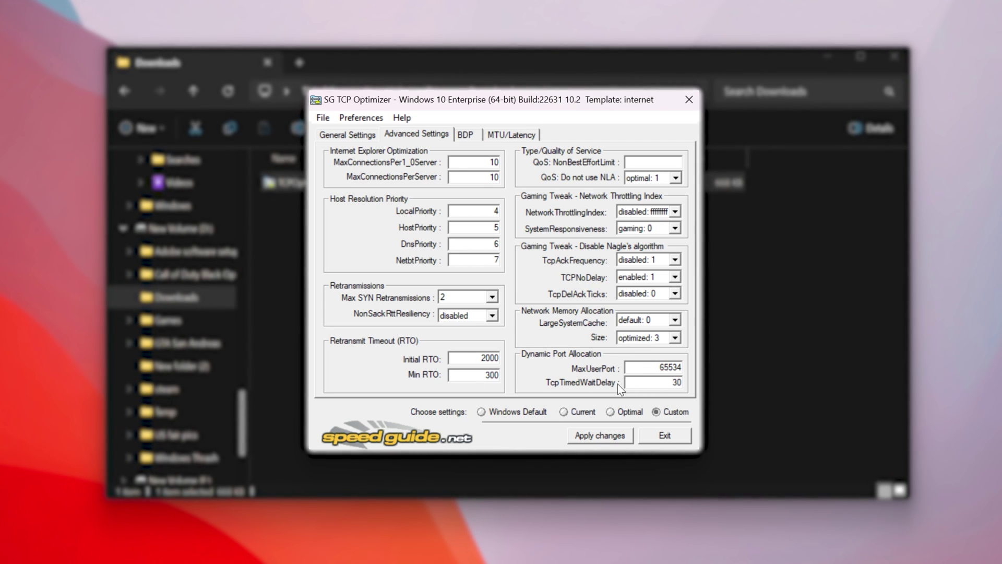
pyautogui.write('0')
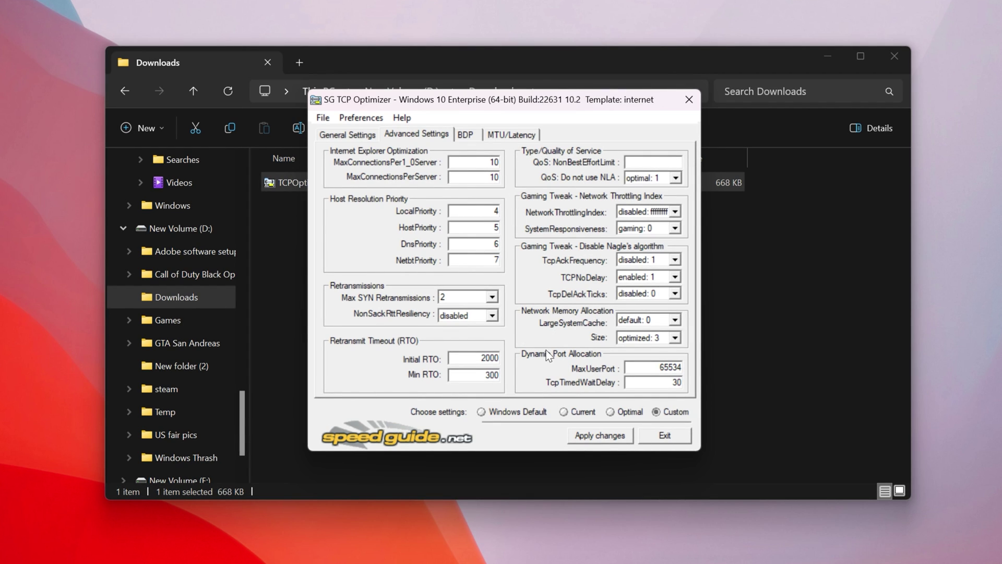
# Apply the custom settings, confirm the listed changes, and answer the reboot prompt.
pyautogui.click(592, 437)
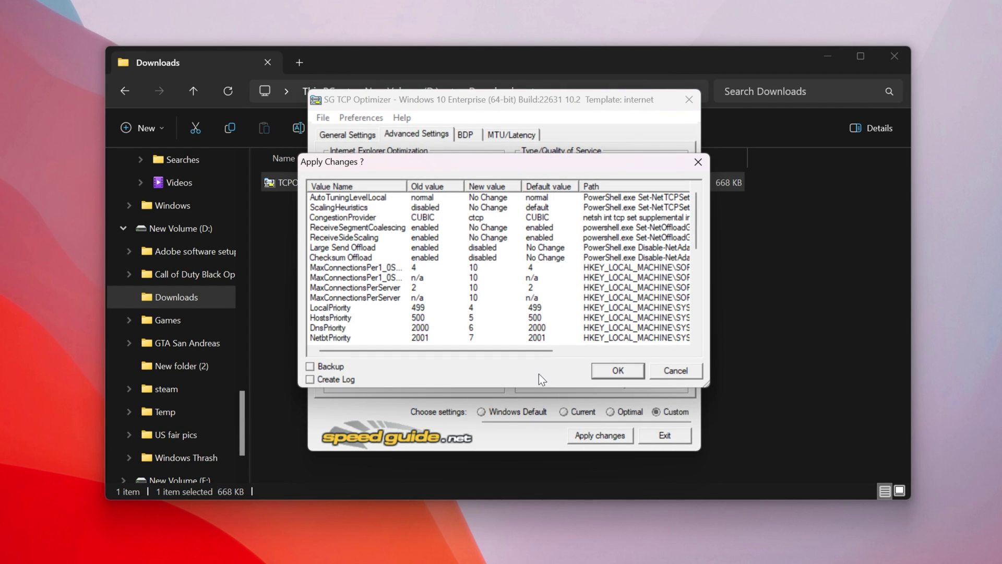
pyautogui.scroll(-1, 603, 243)
pyautogui.scroll(-2, 694, 233)
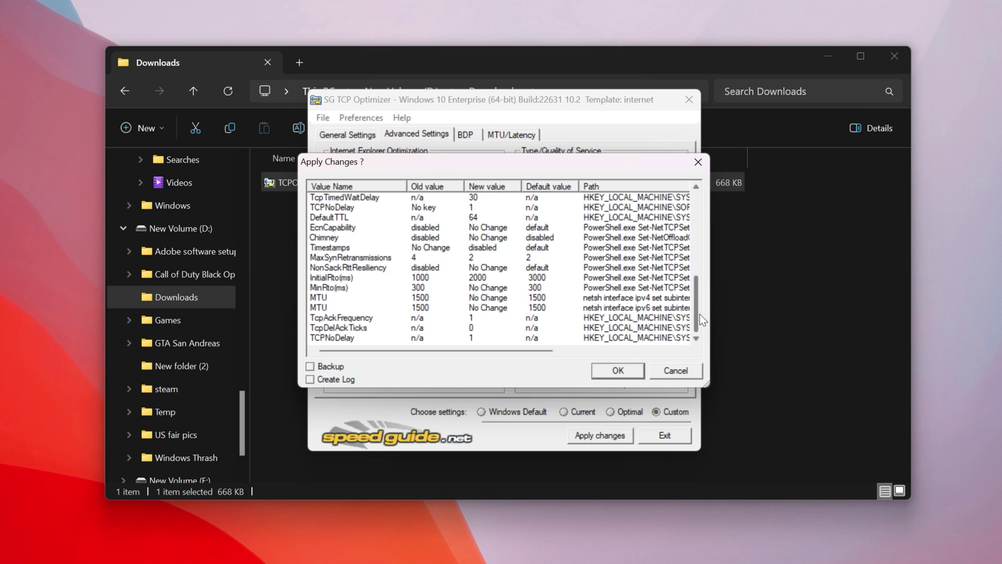
pyautogui.scroll(5, 694, 233)
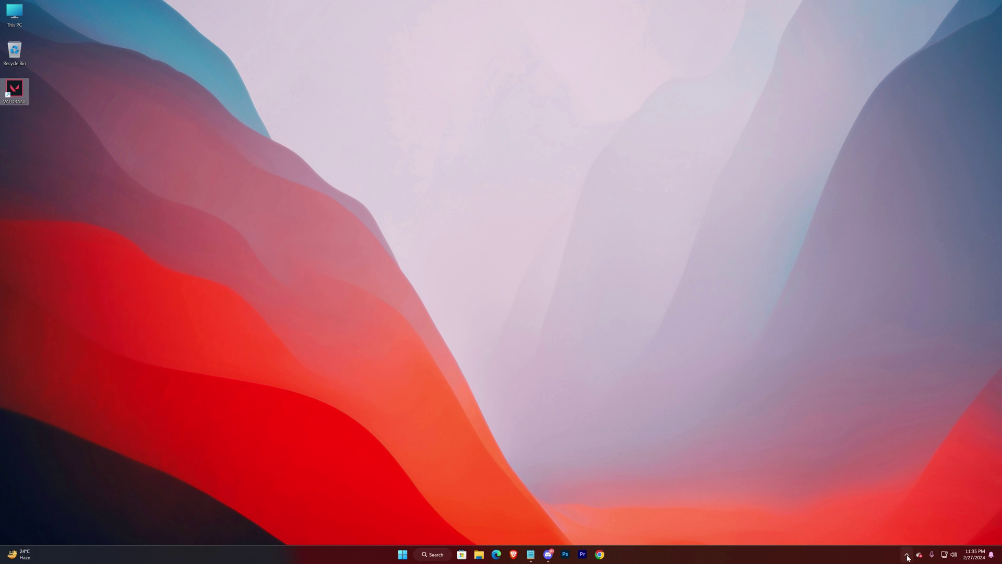
# Quit Discord, Microsoft Edge and Google Chrome from the hidden tray icons.
pyautogui.click(907, 556)
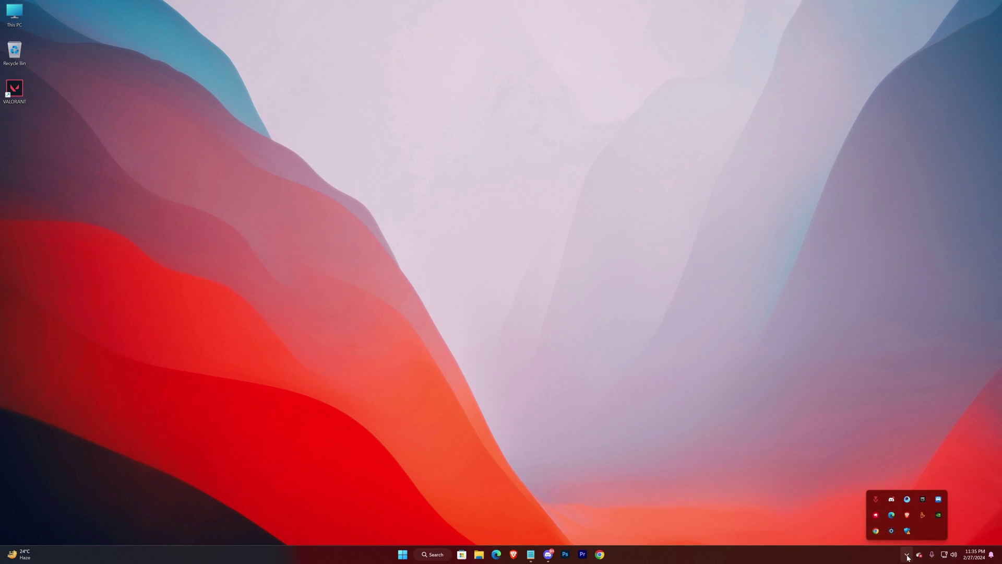
pyautogui.rightClick(890, 502)
pyautogui.click(901, 496)
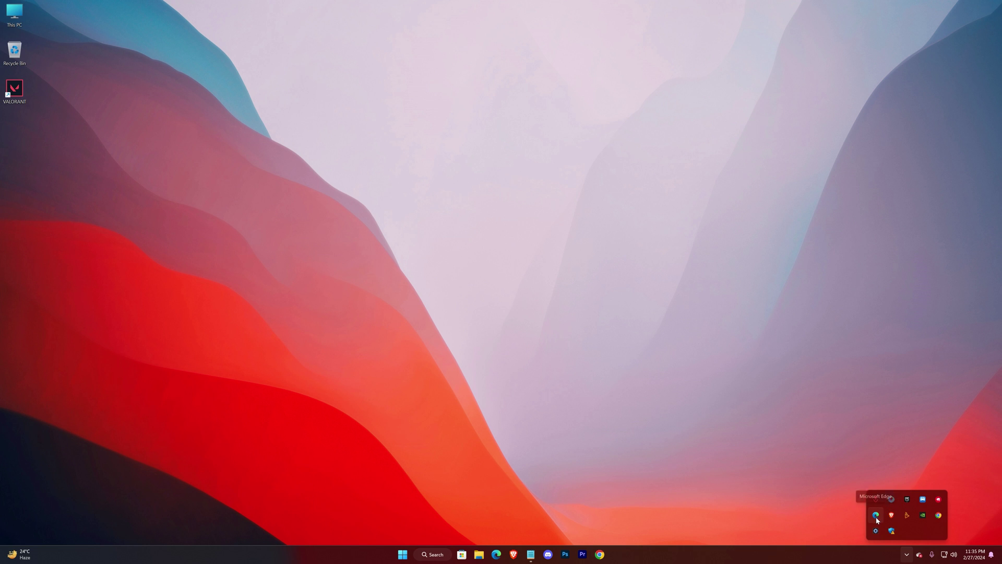
pyautogui.click(891, 512)
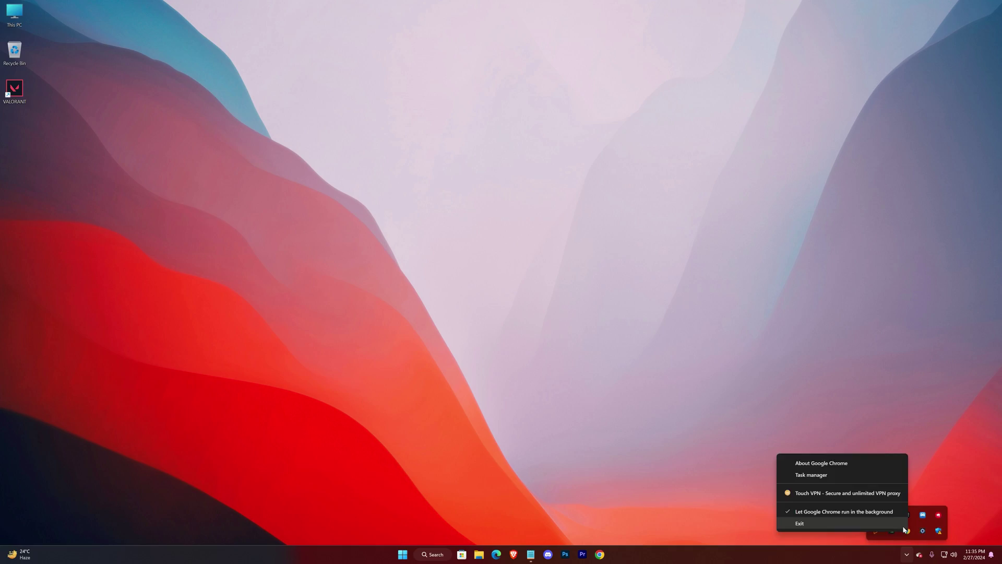
pyautogui.click(899, 526)
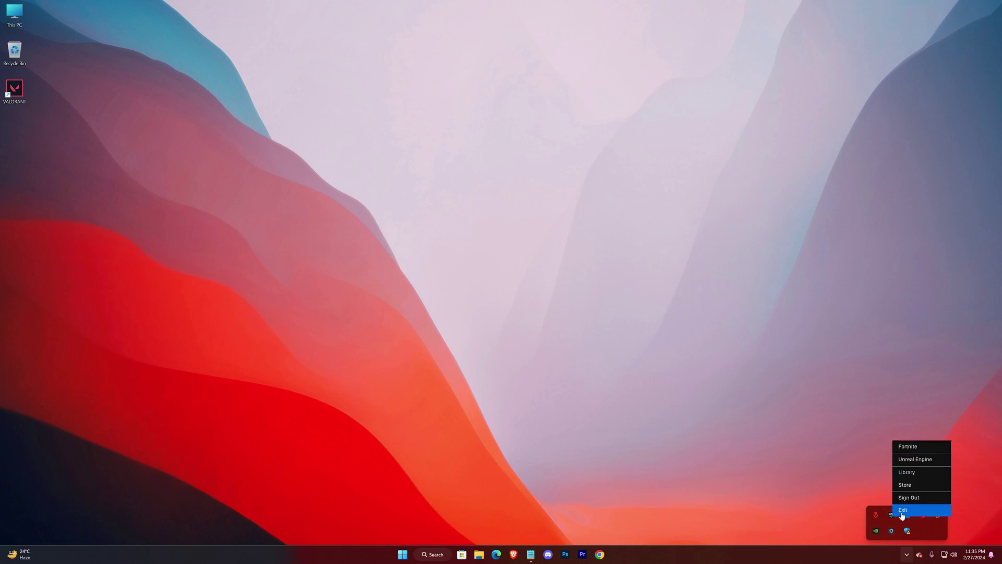